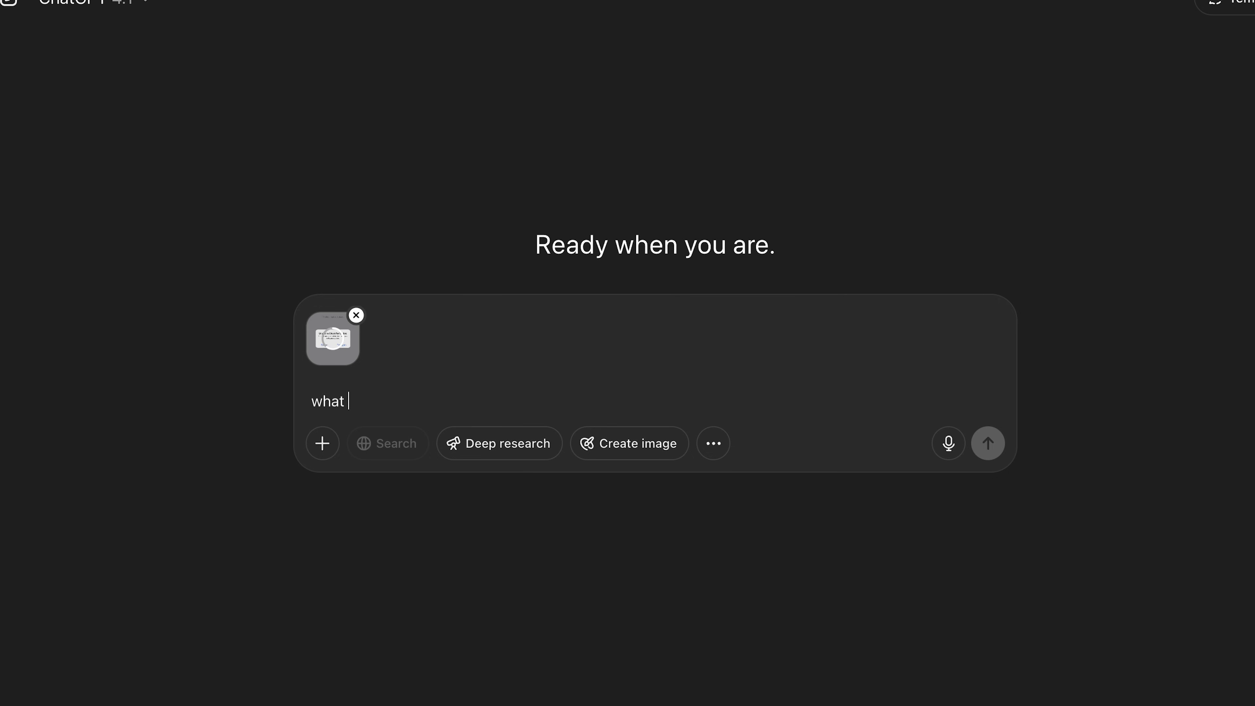
- Send the attached image with the question 'what does it mean'
{"action": "type", "text": "s it mean"}
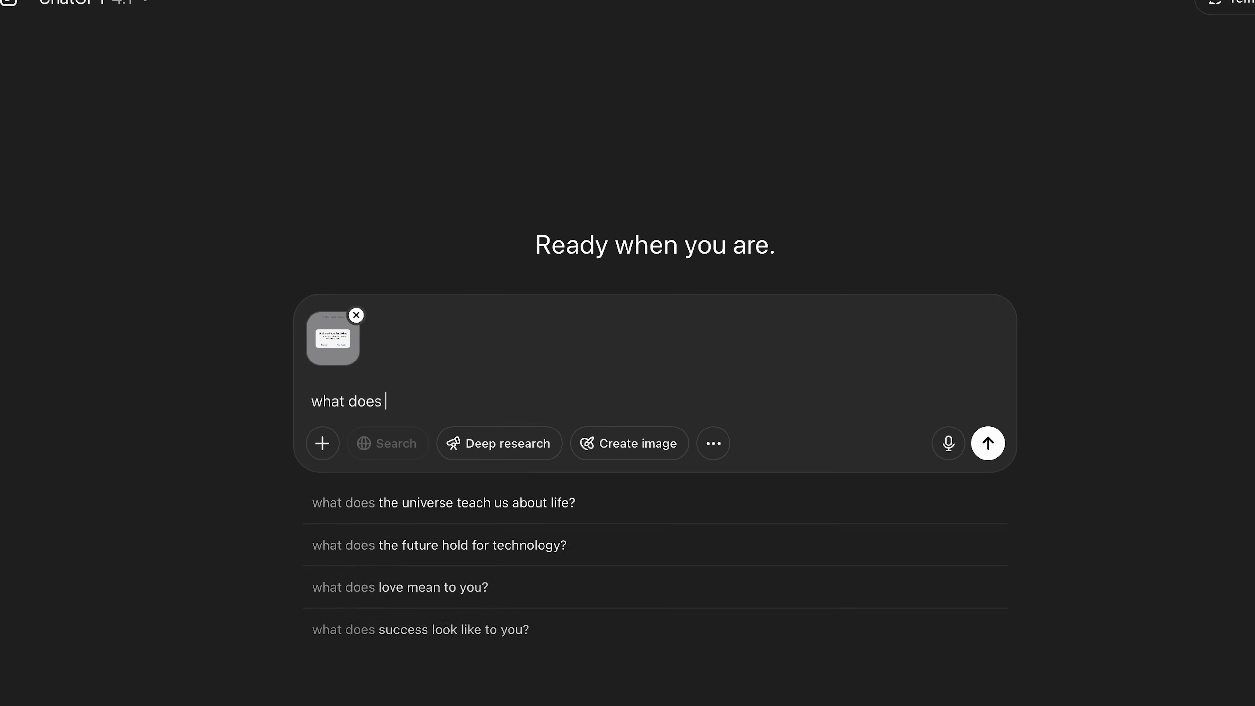
{"action": "key", "text": "Return"}
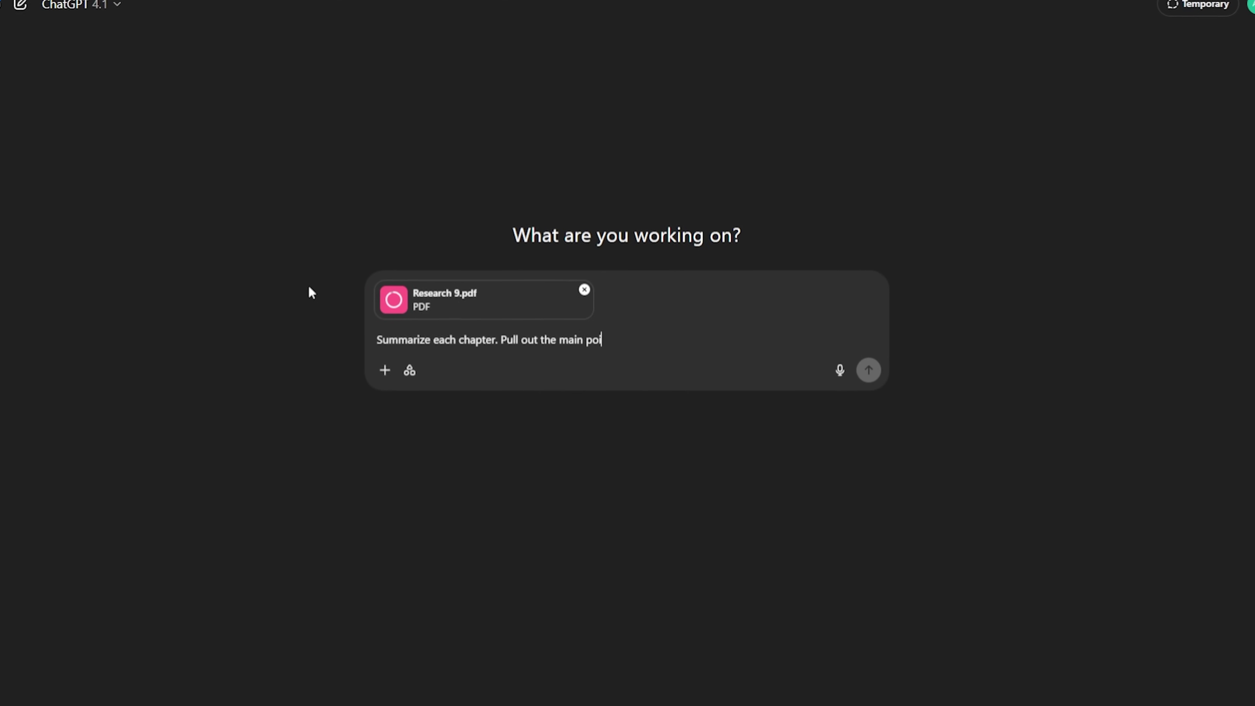
- Finish the Research 9.pdf prompt with 'Whip up quiz questions for me', then drag in harrypotter.pdf
{"action": "type", "text": ". Whip up quiz qua"}
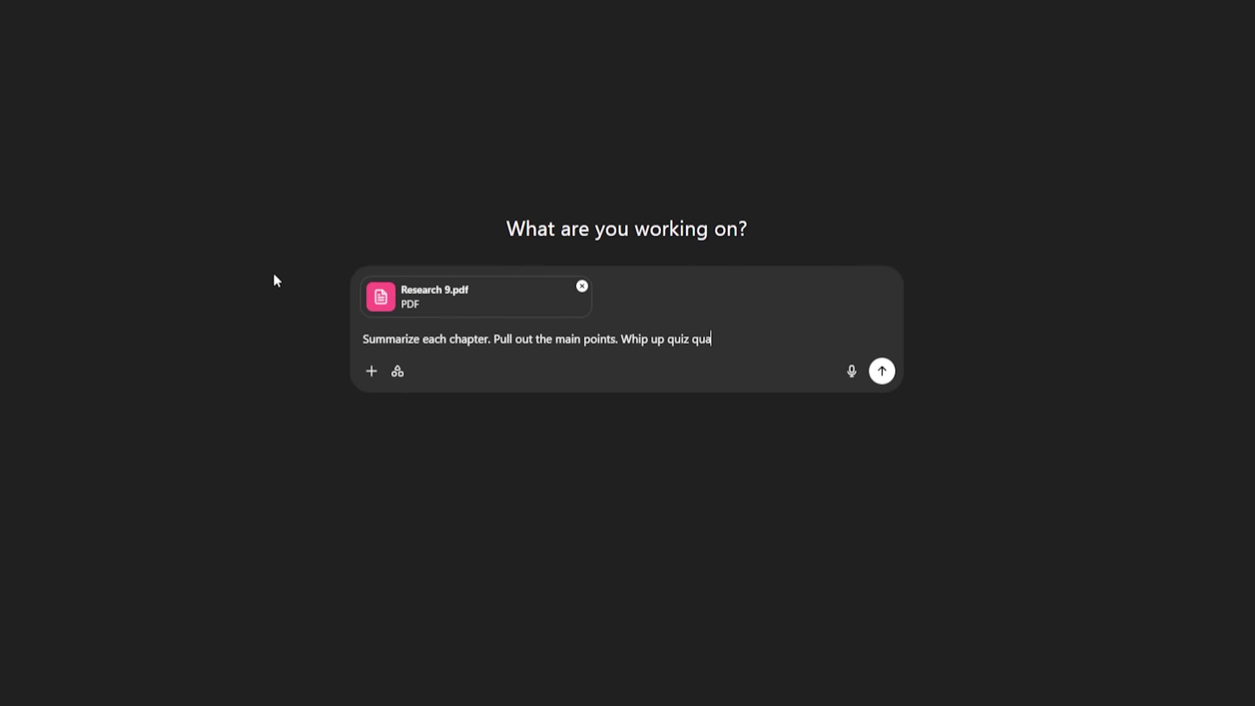
{"action": "key", "text": "BackSpace"}
{"action": "type", "text": "estions for me"}
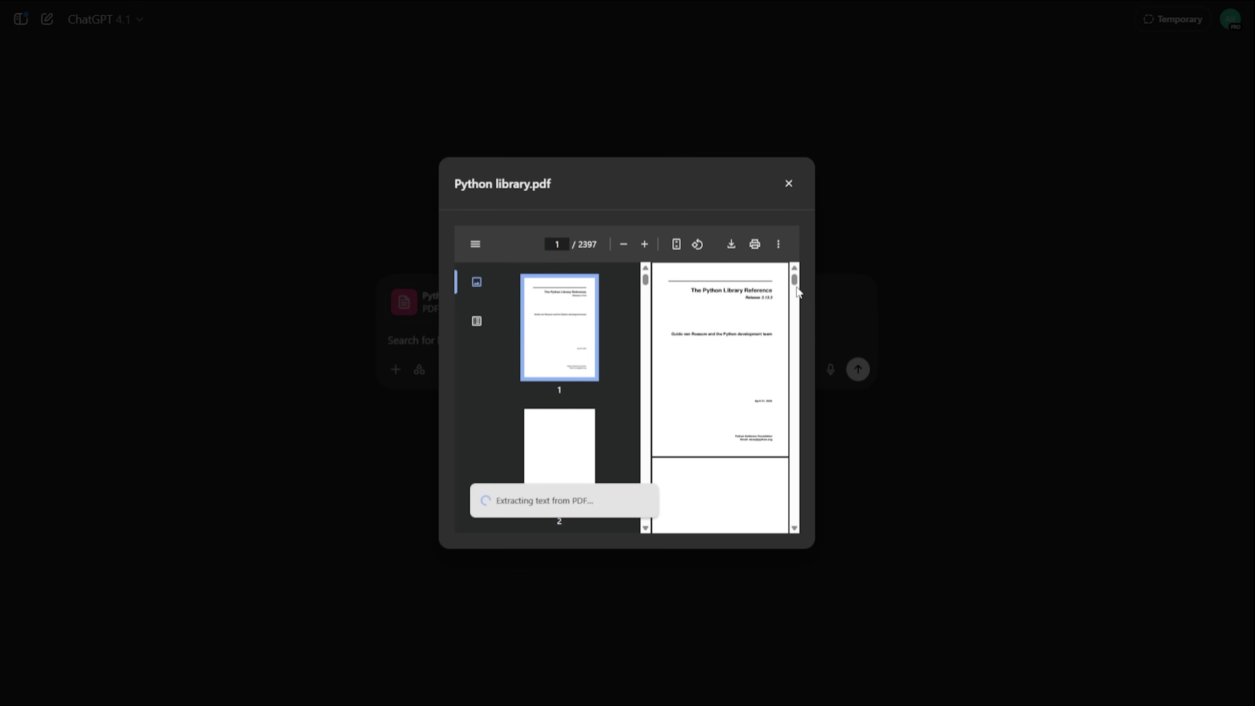
{"action": "left_click_drag", "start_coordinate": [794, 282], "coordinate": [787, 517]}
{"action": "scroll", "coordinate": [720, 395], "scroll_direction": "down", "scroll_amount": 5}
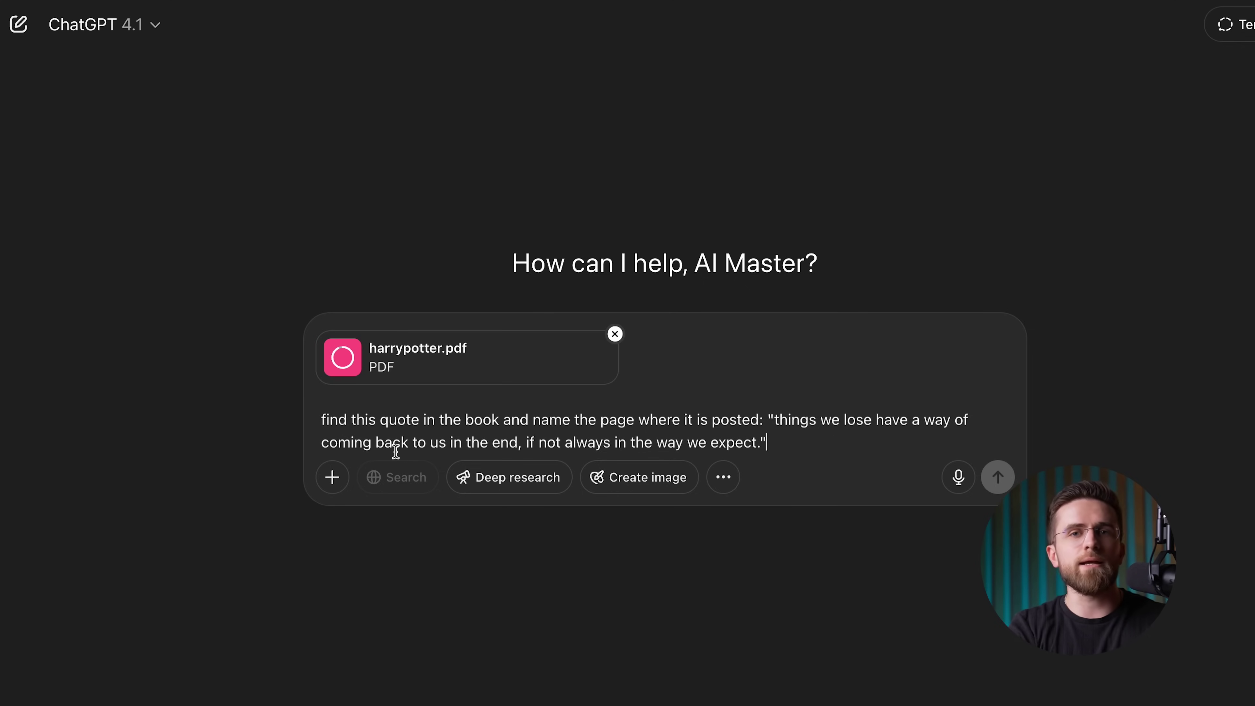
- Send the quote request with harrypotter.pdf and follow the reply down to the page-913 answer
{"action": "left_click", "coordinate": [998, 477]}
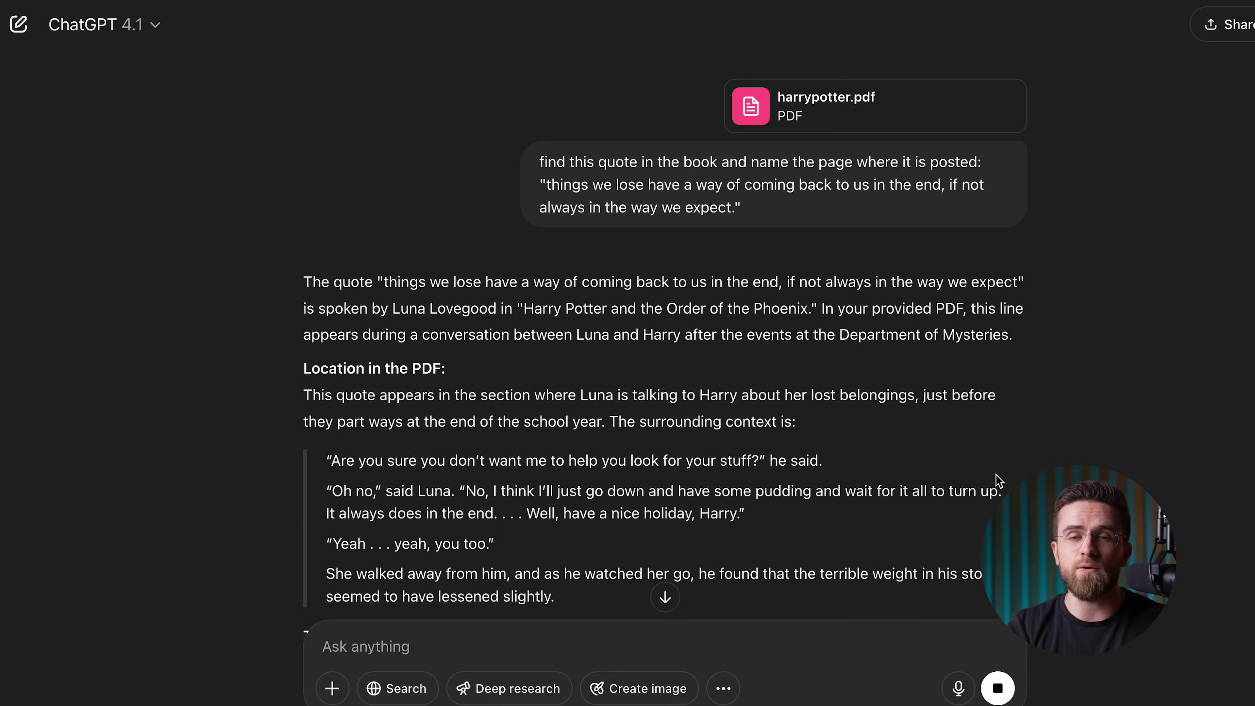
{"action": "scroll", "coordinate": [983, 517], "scroll_direction": "down", "scroll_amount": 5}
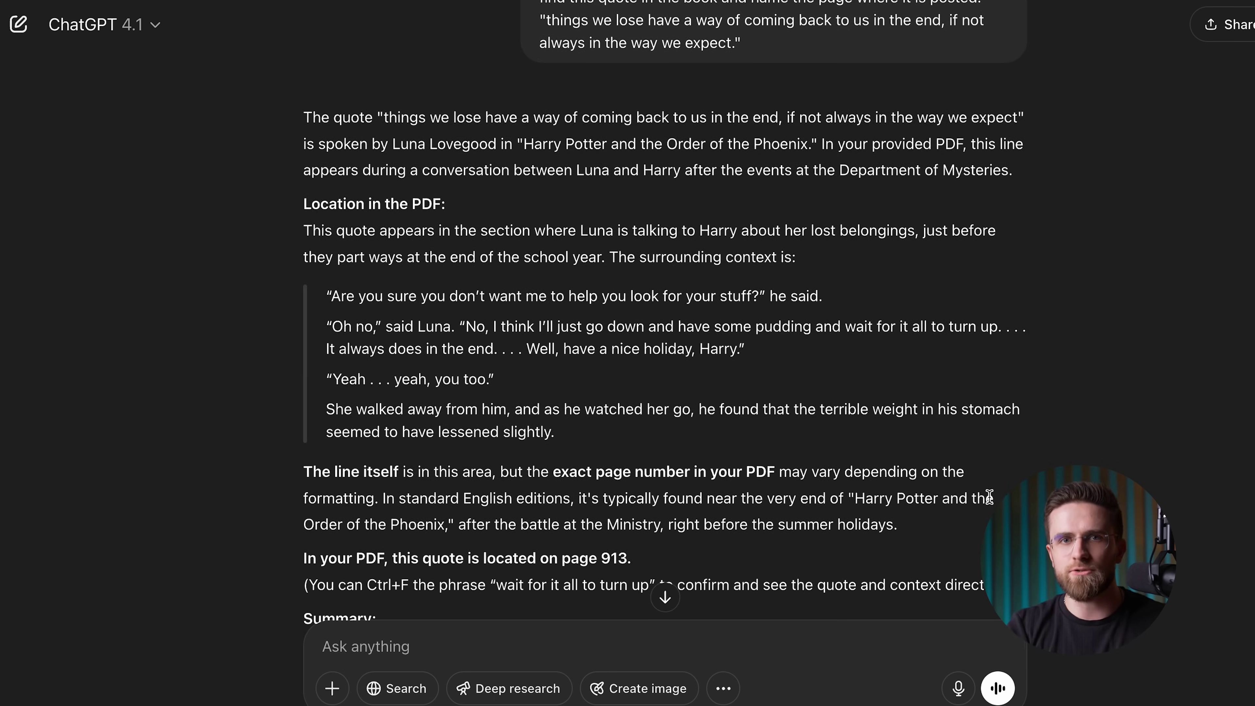
{"action": "scroll", "coordinate": [989, 496], "scroll_direction": "down", "scroll_amount": 5}
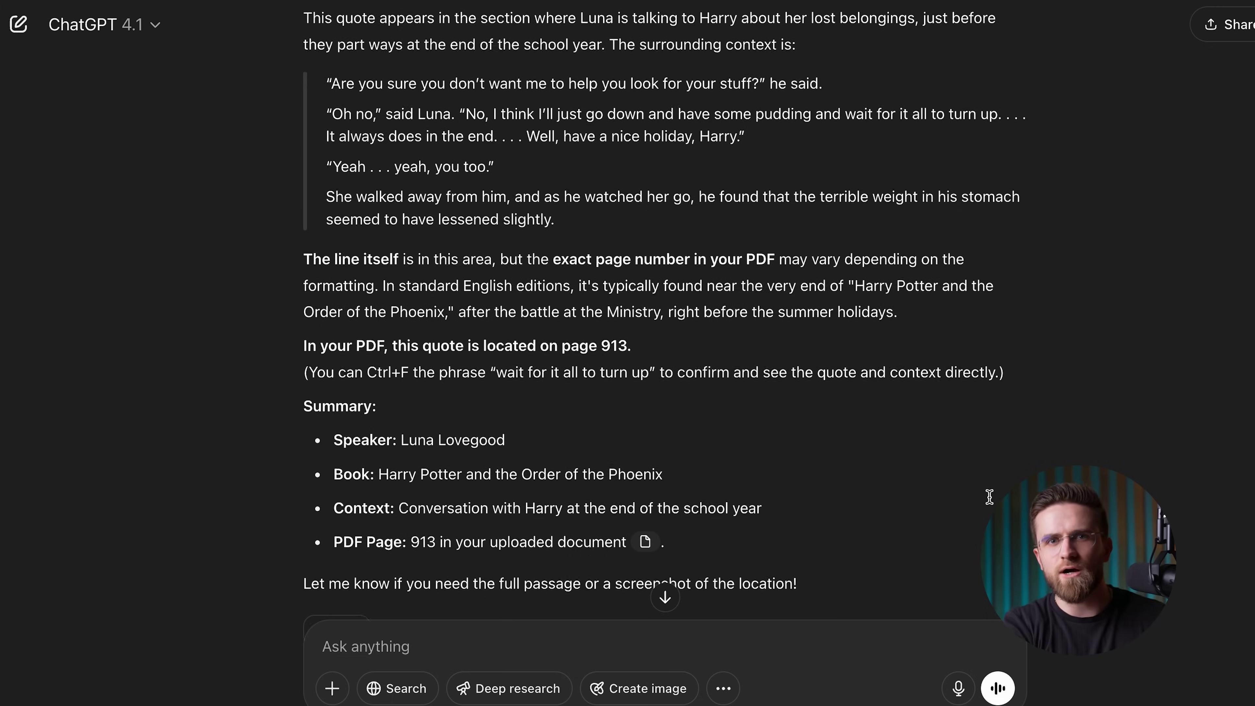
{"action": "scroll", "coordinate": [992, 501], "scroll_direction": "down", "scroll_amount": 2}
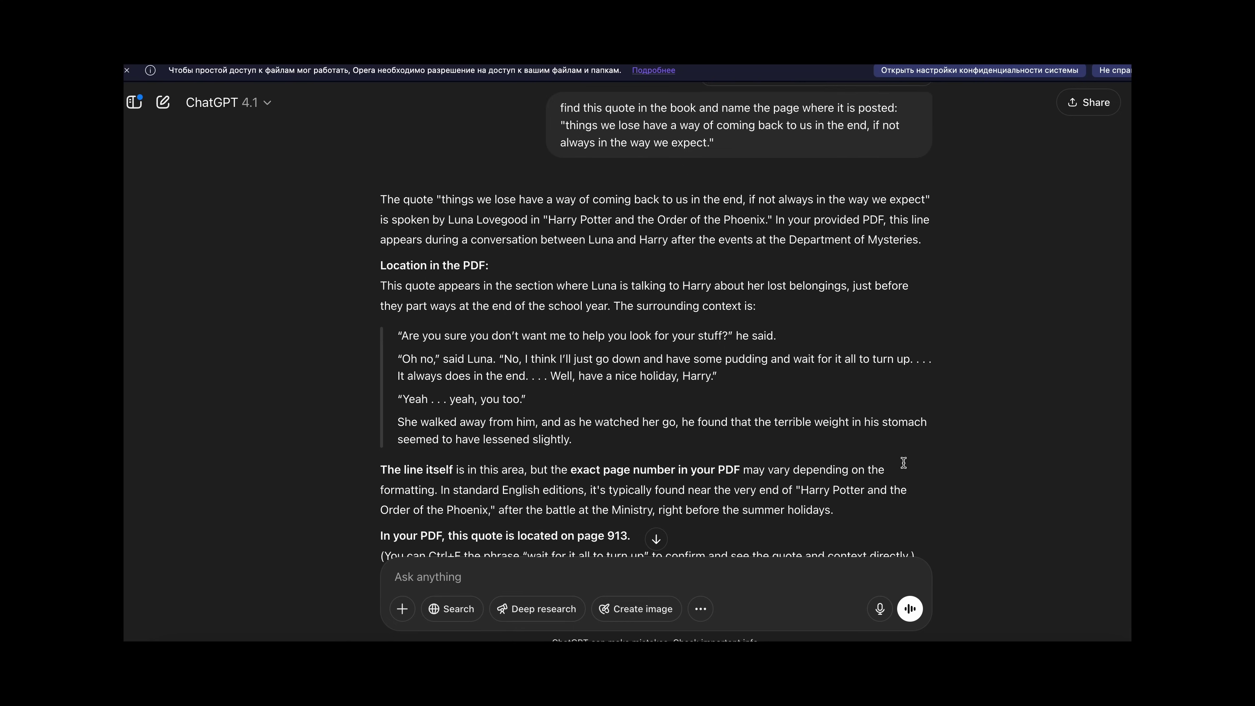
{"action": "scroll", "coordinate": [903, 462], "scroll_direction": "down", "scroll_amount": 3}
{"action": "scroll", "coordinate": [904, 462], "scroll_direction": "down", "scroll_amount": 5}
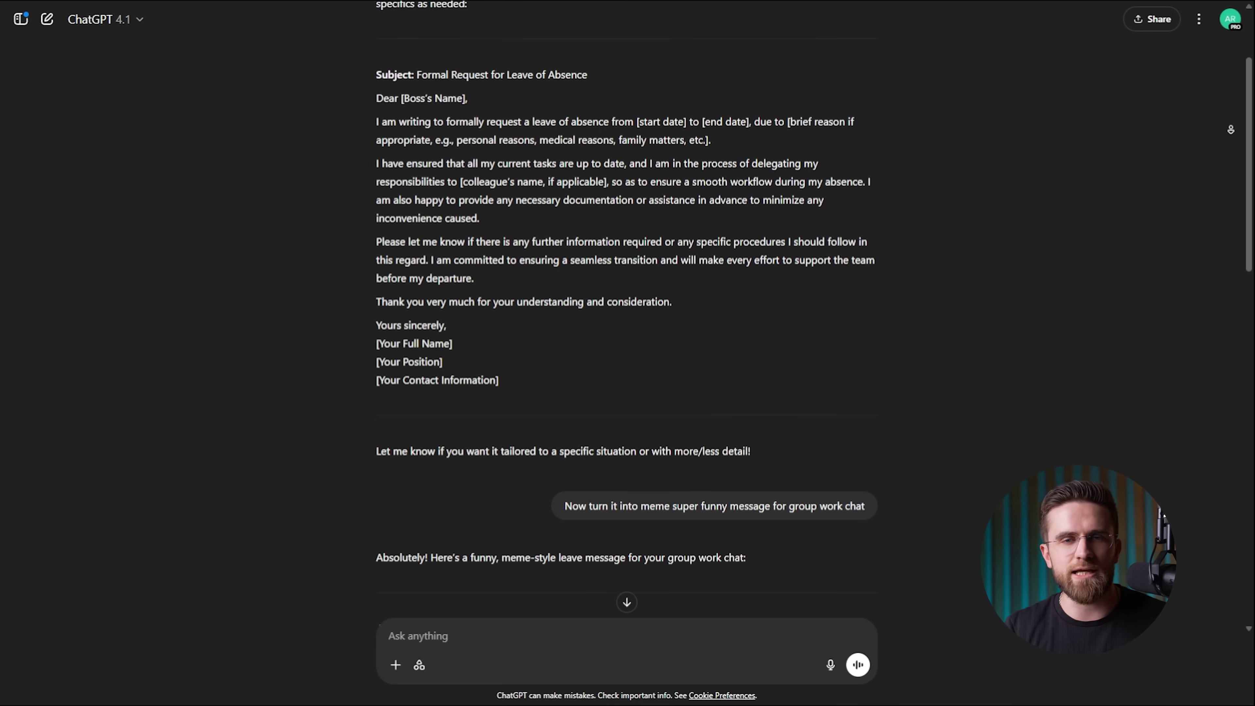
- Scroll down the chat as the meme-style leave-of-absence message streams in
{"action": "scroll", "coordinate": [626, 317], "scroll_direction": "down", "scroll_amount": 1}
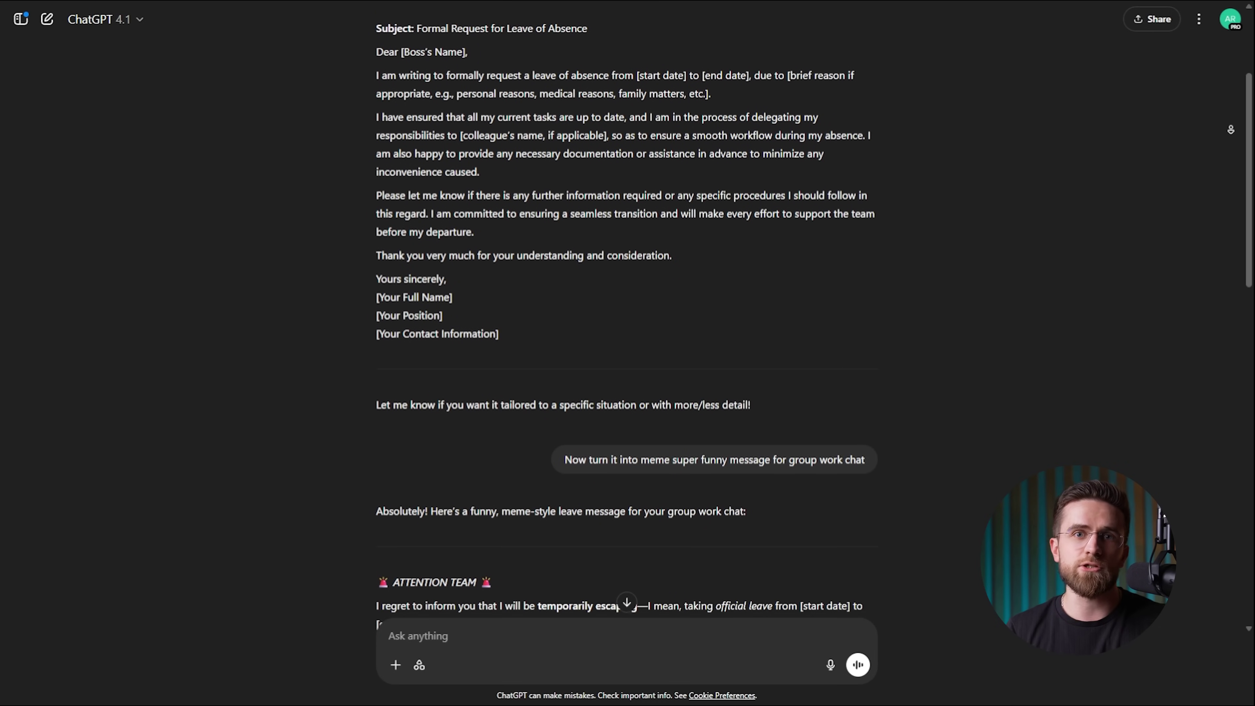
{"action": "scroll", "coordinate": [626, 316], "scroll_direction": "down", "scroll_amount": 1}
{"action": "scroll", "coordinate": [626, 316], "scroll_direction": "down", "scroll_amount": 2}
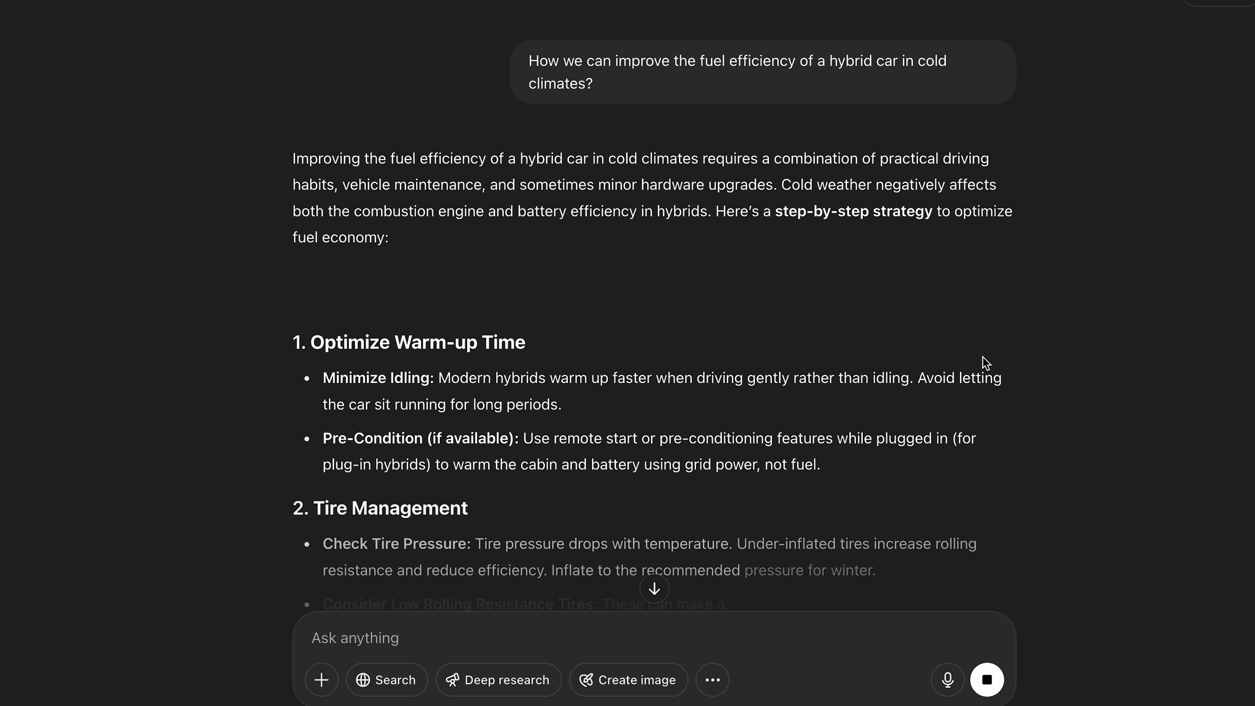
- Read the cold-climate hybrid fuel-efficiency answer to its summary table, then resend the question in a new chat
{"action": "scroll", "coordinate": [985, 363], "scroll_direction": "down", "scroll_amount": 5}
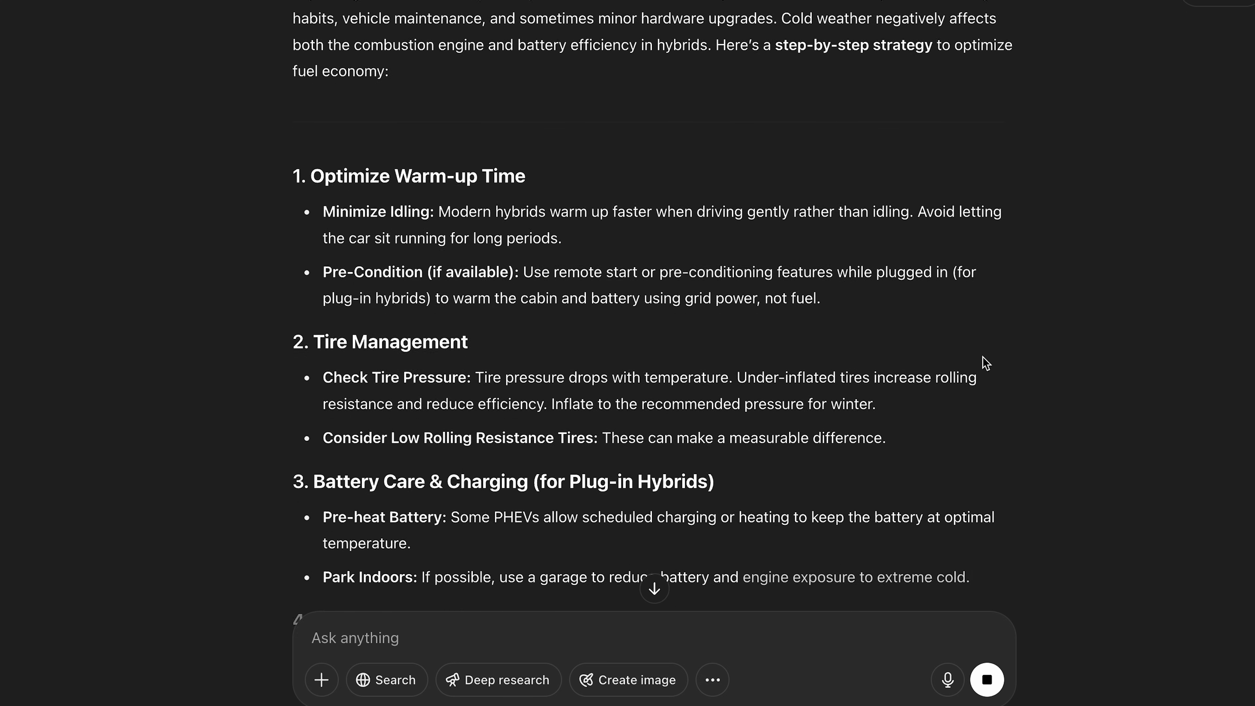
{"action": "scroll", "coordinate": [985, 363], "scroll_direction": "down", "scroll_amount": 2}
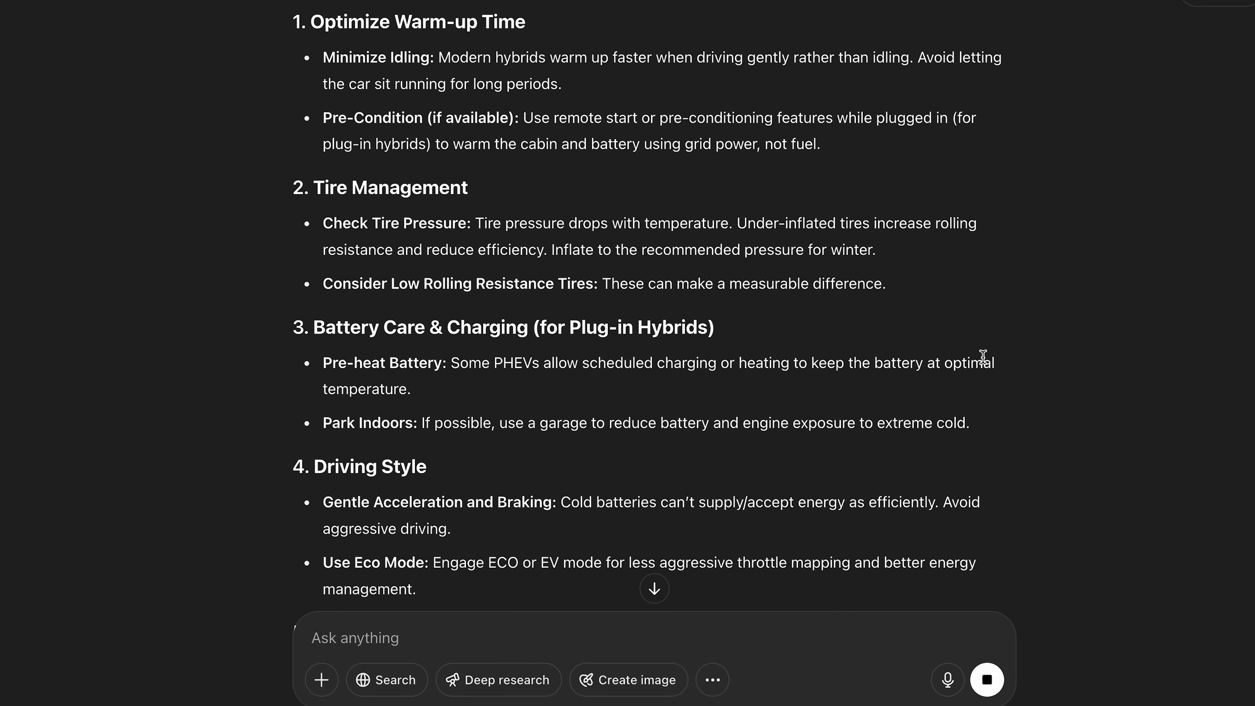
{"action": "scroll", "coordinate": [983, 356], "scroll_direction": "down", "scroll_amount": 3}
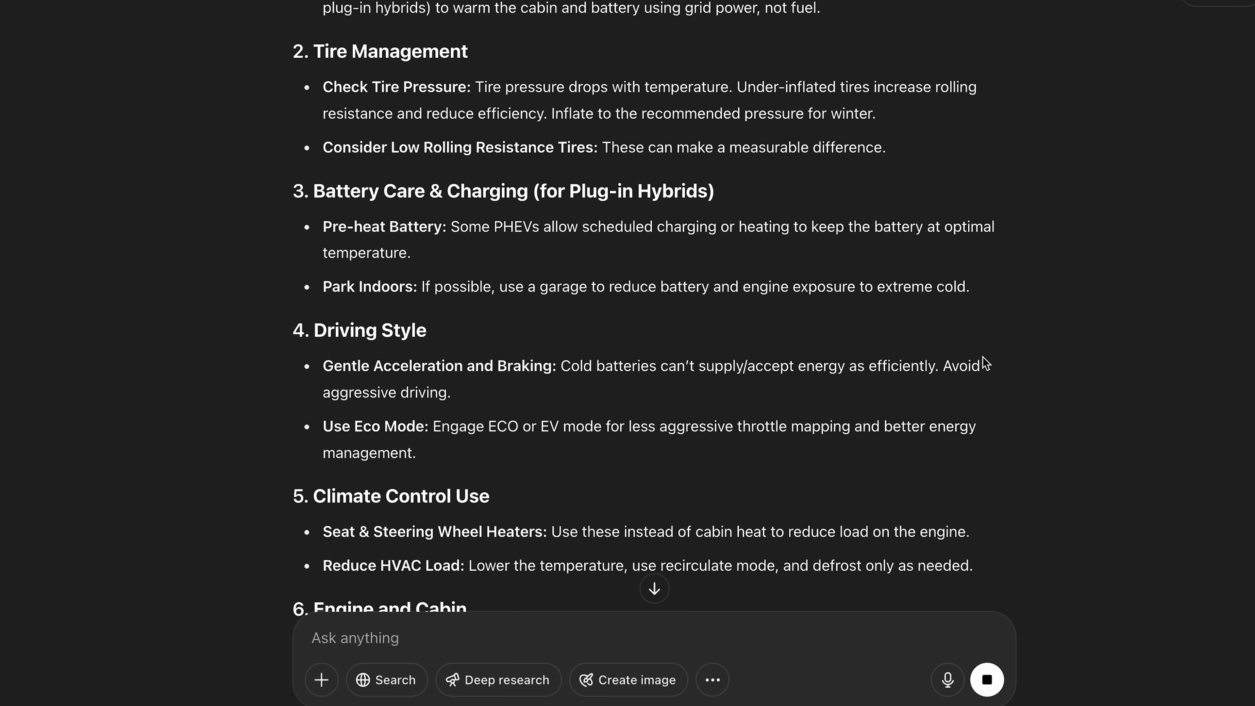
{"action": "scroll", "coordinate": [982, 357], "scroll_direction": "down", "scroll_amount": 3}
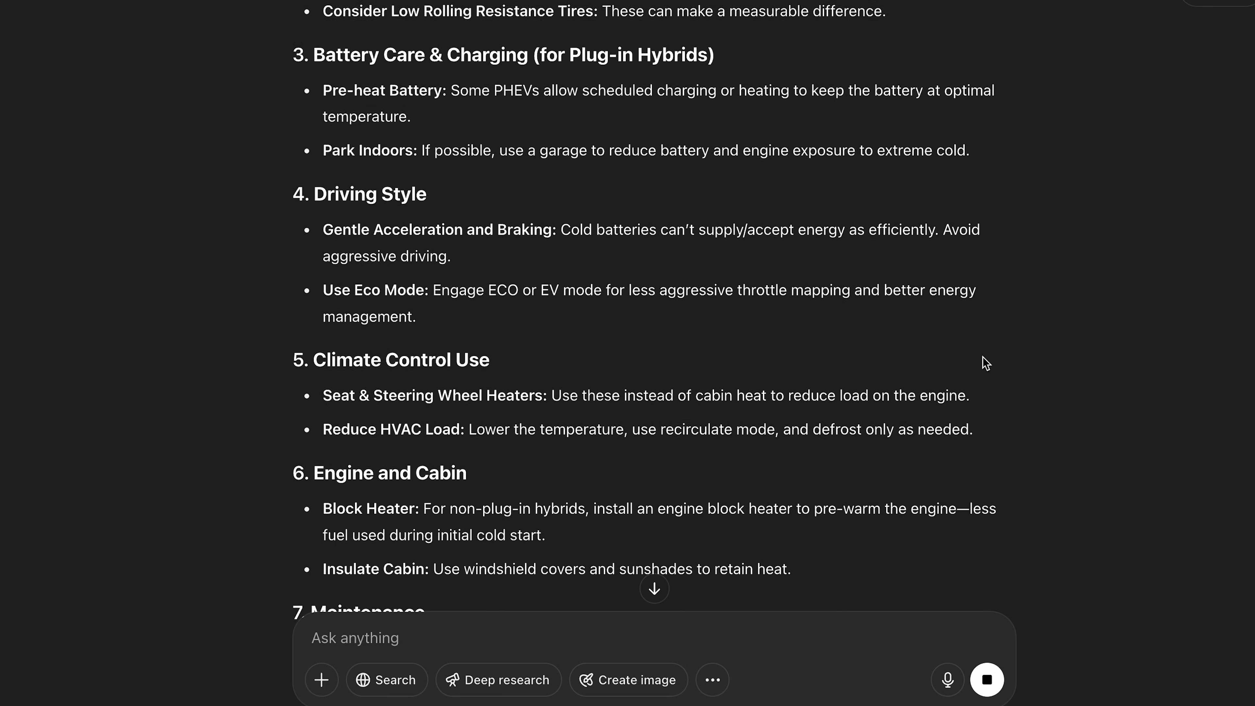
{"action": "scroll", "coordinate": [985, 364], "scroll_direction": "down", "scroll_amount": 1}
{"action": "scroll", "coordinate": [985, 363], "scroll_direction": "down", "scroll_amount": 4}
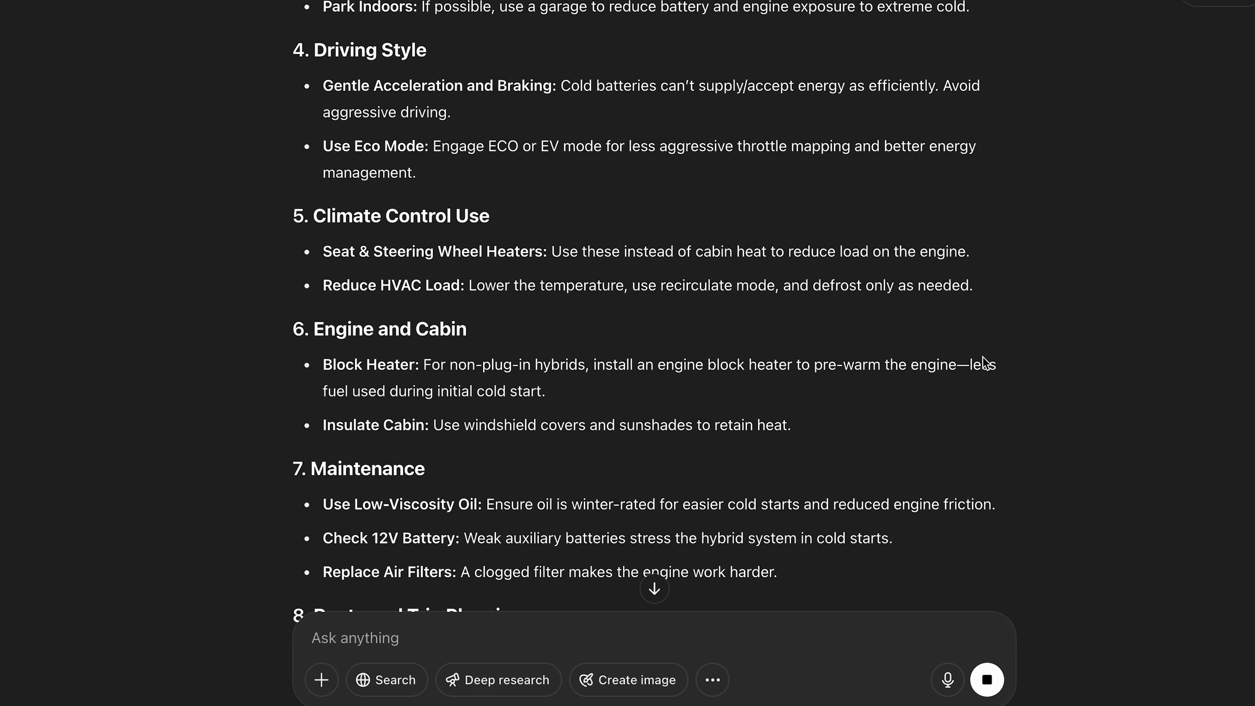
{"action": "scroll", "coordinate": [985, 363], "scroll_direction": "down", "scroll_amount": 6}
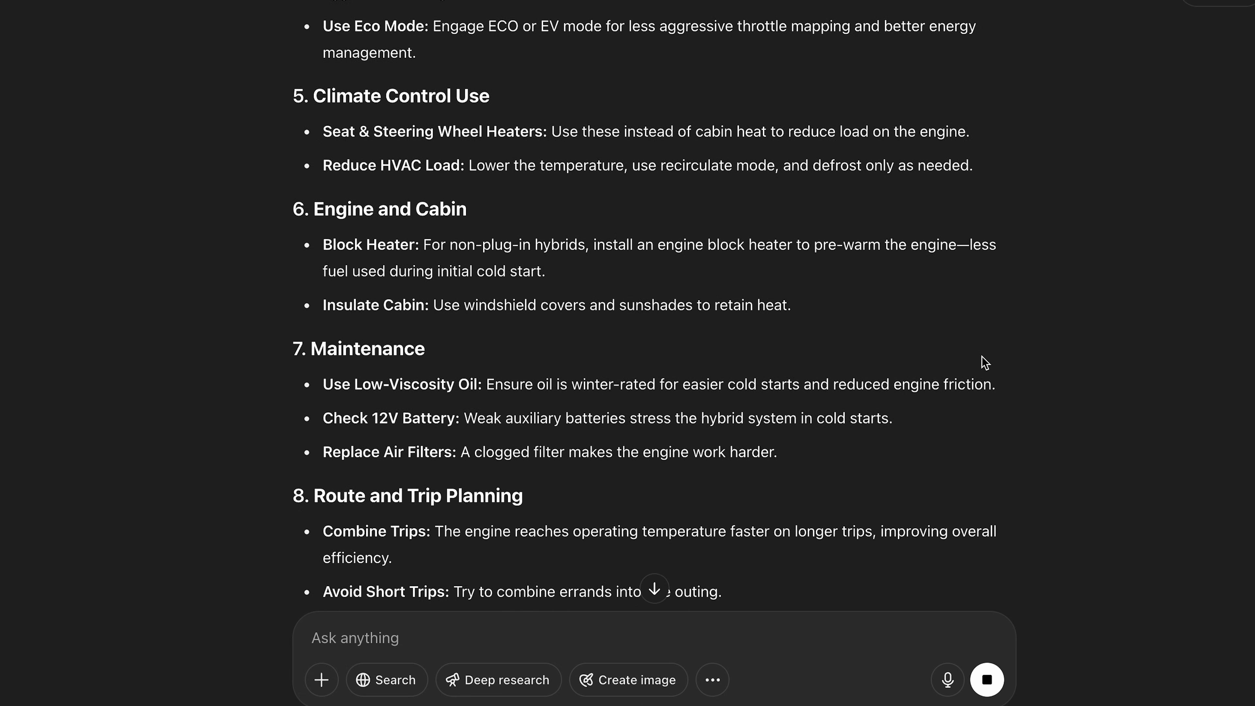
{"action": "scroll", "coordinate": [985, 364], "scroll_direction": "down", "scroll_amount": 7}
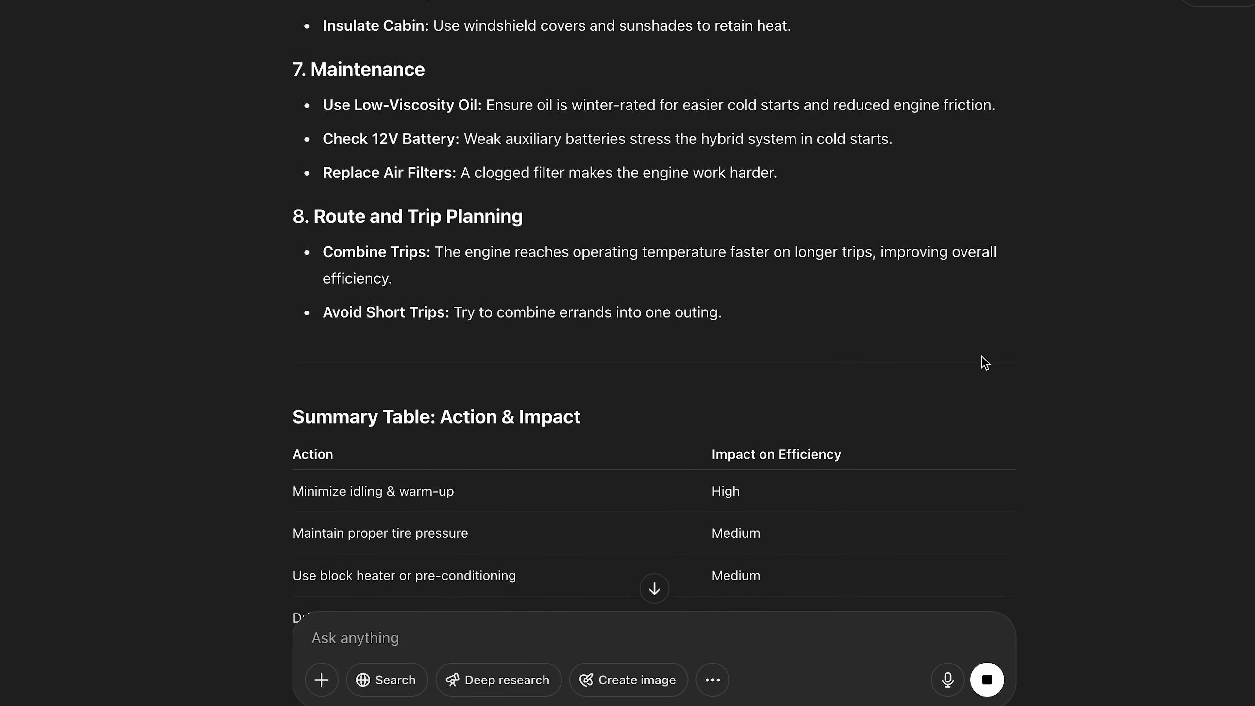
{"action": "scroll", "coordinate": [985, 363], "scroll_direction": "down", "scroll_amount": 1}
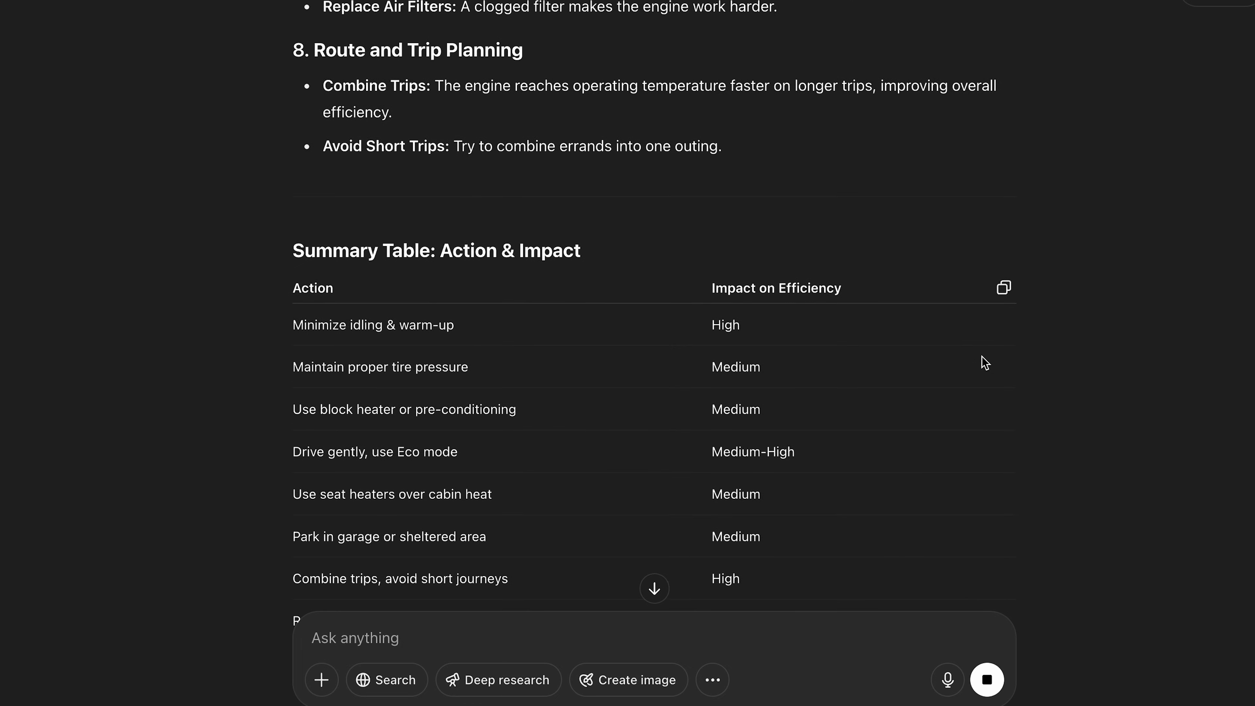
{"action": "scroll", "coordinate": [984, 363], "scroll_direction": "down", "scroll_amount": 3}
{"action": "scroll", "coordinate": [984, 362], "scroll_direction": "down", "scroll_amount": 1}
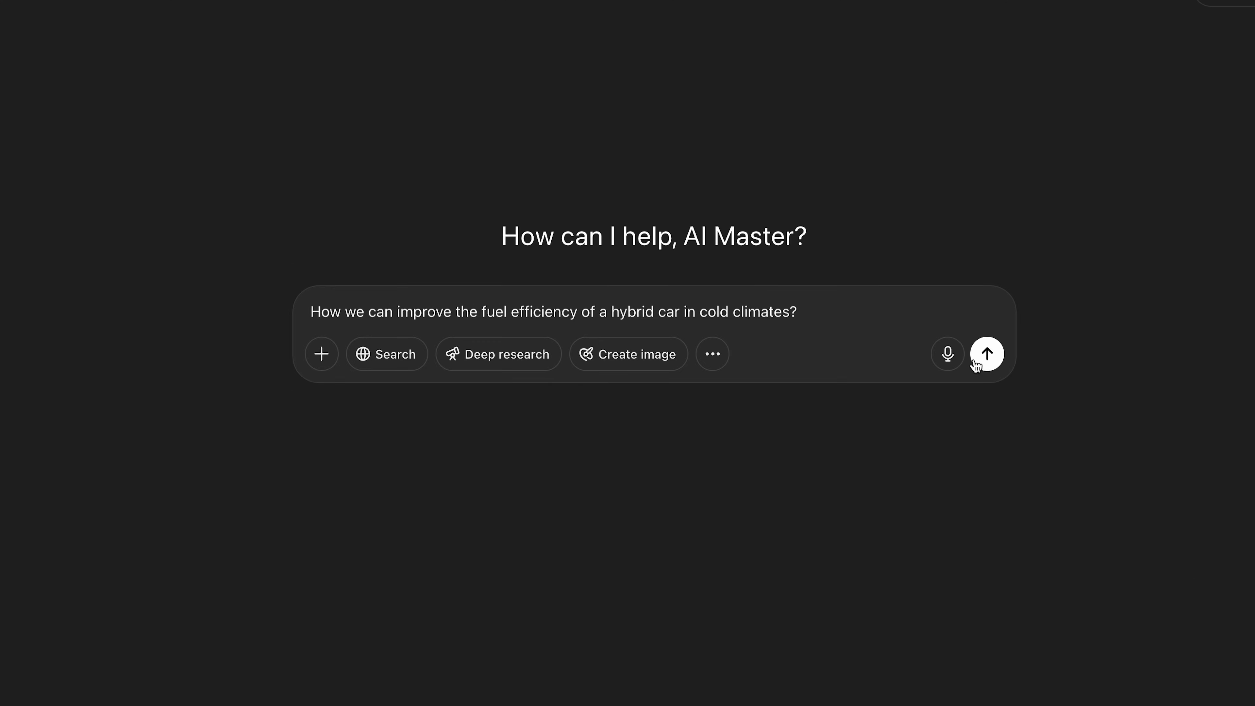
{"action": "left_click", "coordinate": [981, 358]}
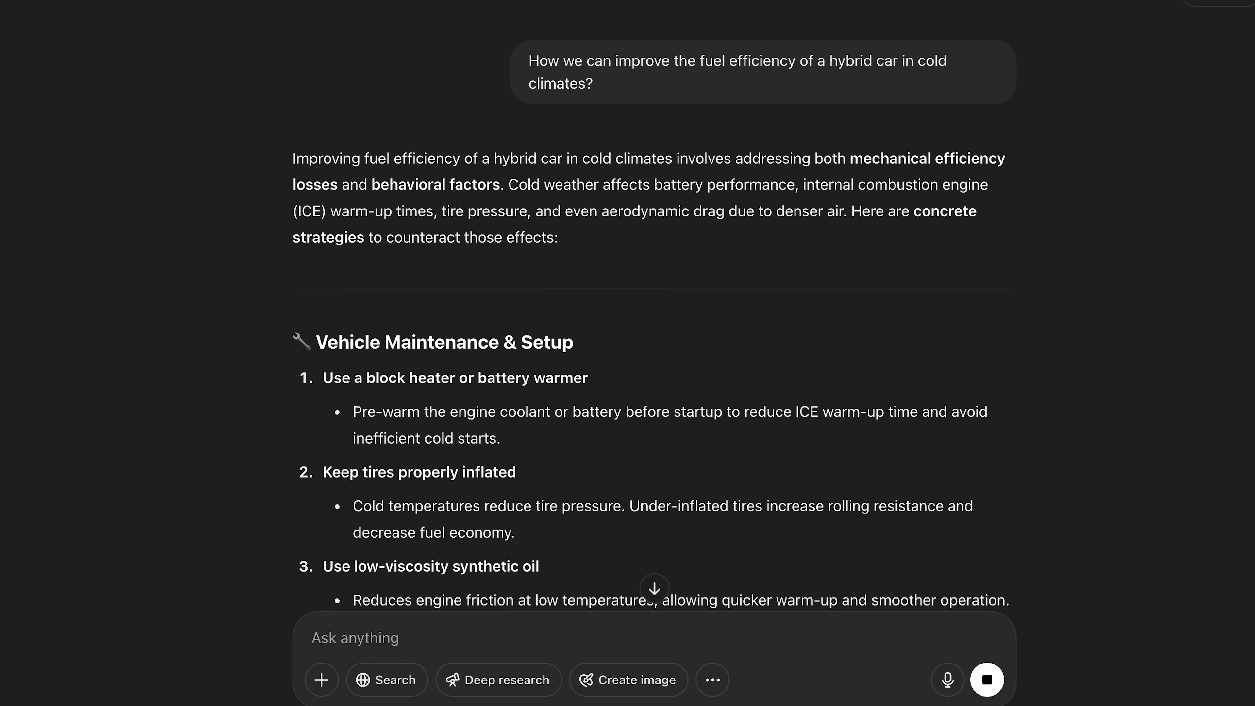
- Scroll the winter hybrid tips from vehicle maintenance through smart system usage to advanced enhancements
{"action": "scroll", "coordinate": [586, 65], "scroll_direction": "down", "scroll_amount": 2}
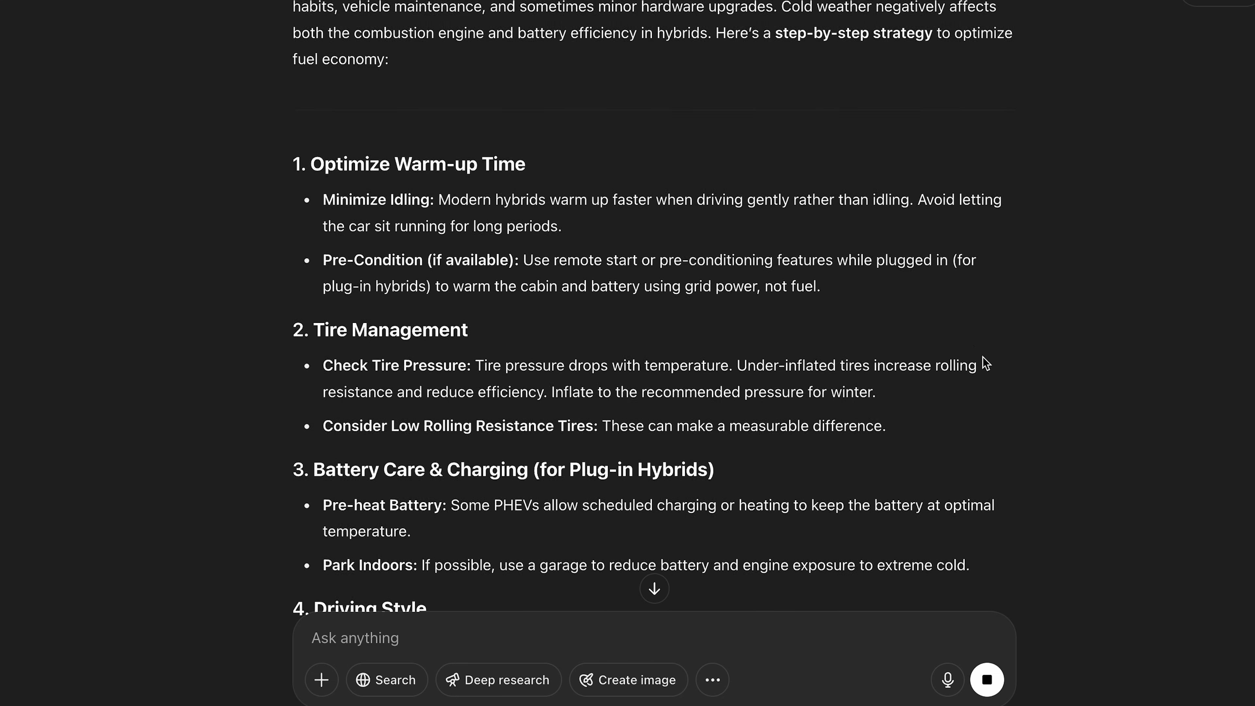
{"action": "scroll", "coordinate": [983, 356], "scroll_direction": "down", "scroll_amount": 3}
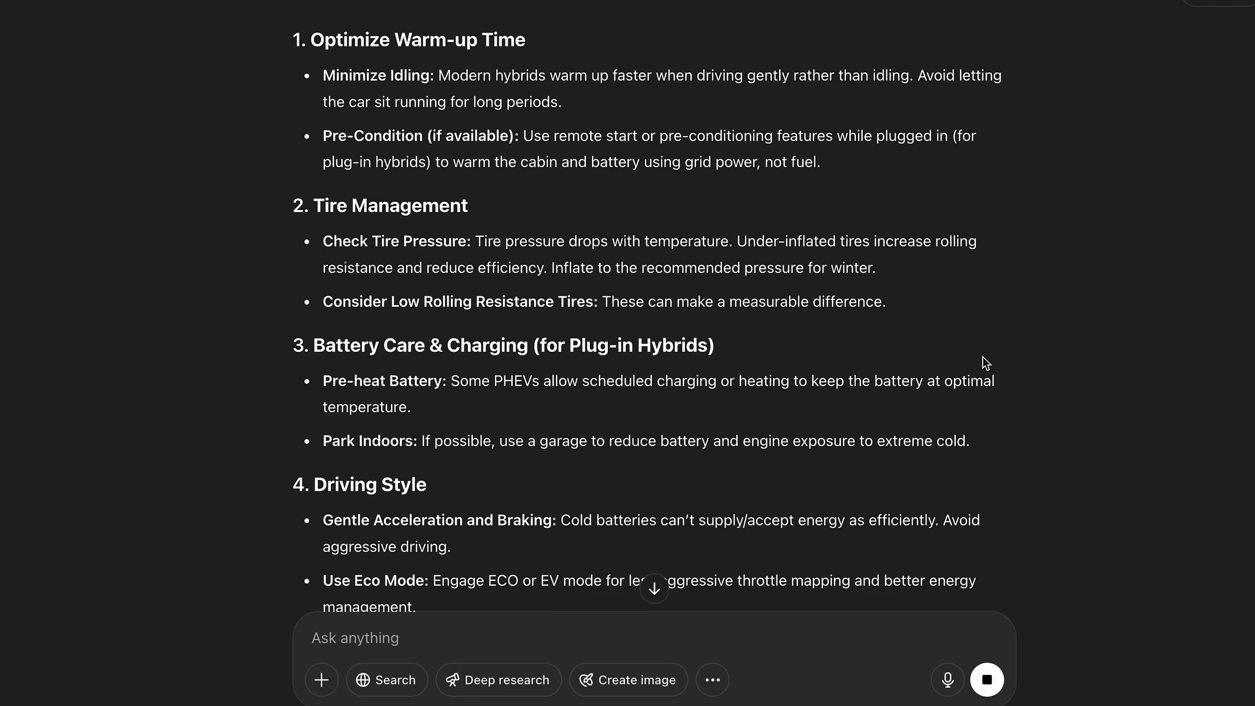
{"action": "scroll", "coordinate": [983, 356], "scroll_direction": "down", "scroll_amount": 3}
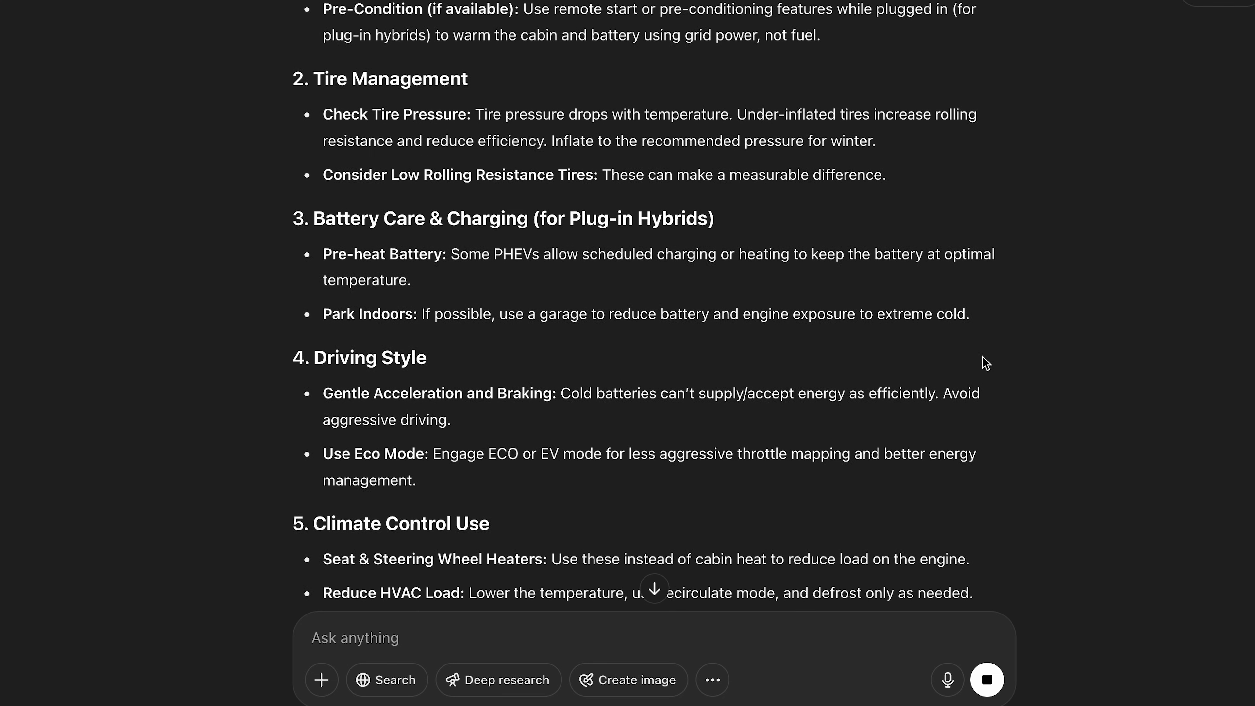
{"action": "scroll", "coordinate": [983, 357], "scroll_direction": "down", "scroll_amount": 3}
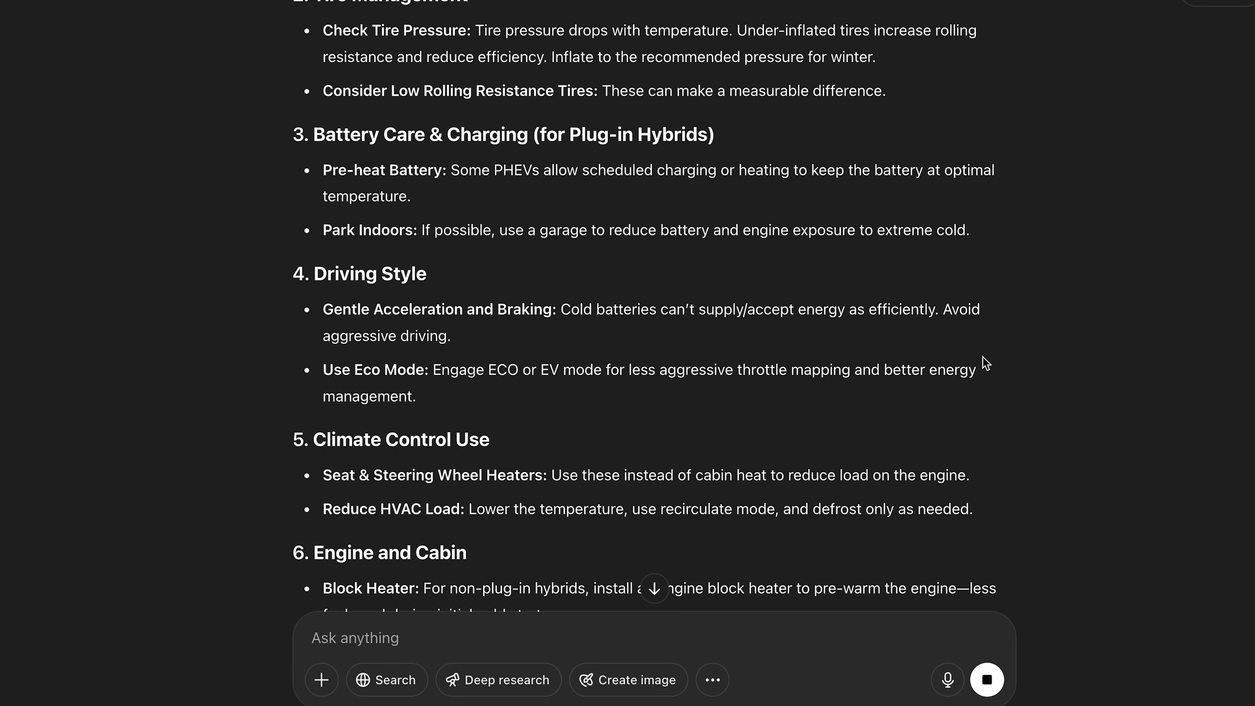
{"action": "scroll", "coordinate": [986, 364], "scroll_direction": "down", "scroll_amount": 3}
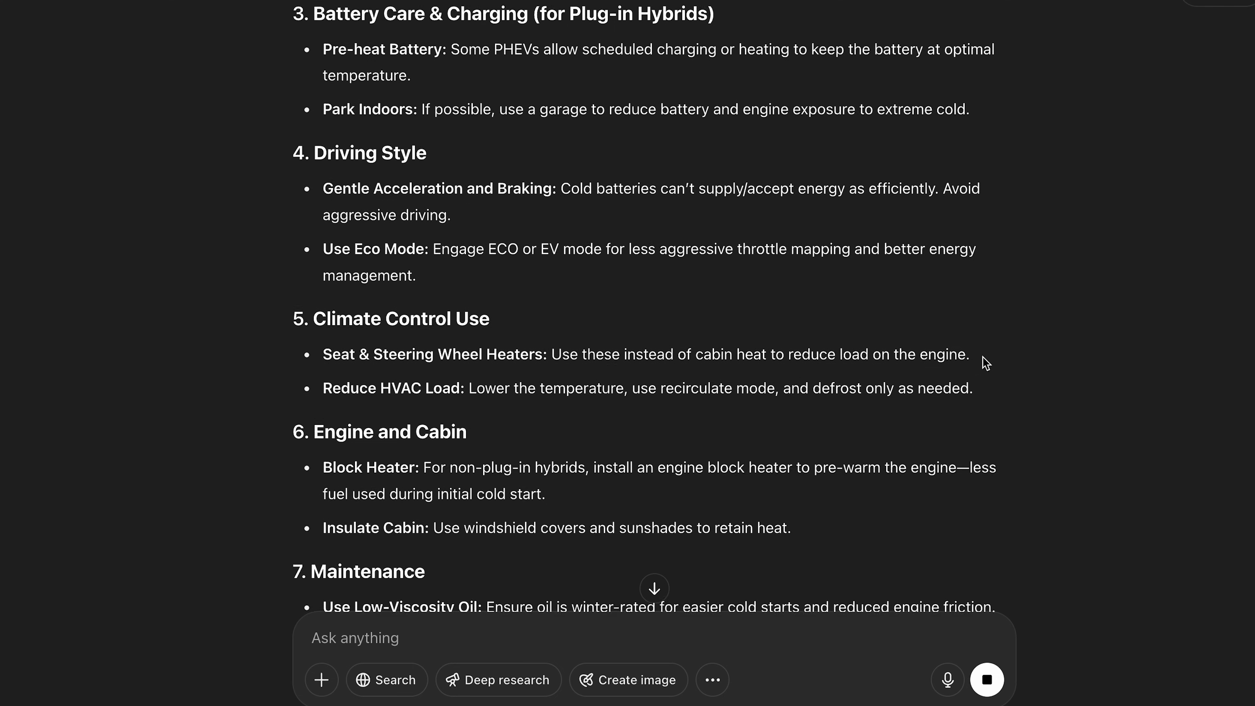
{"action": "scroll", "coordinate": [647, 575], "scroll_direction": "down", "scroll_amount": 3}
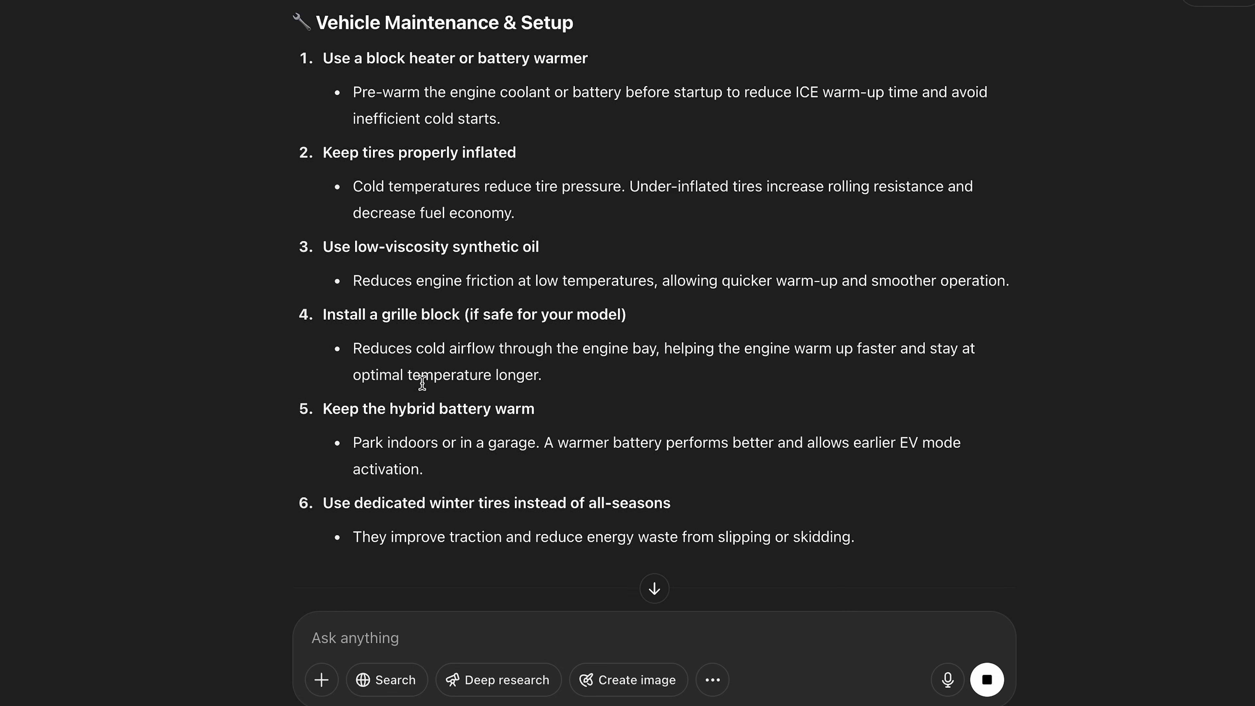
{"action": "scroll", "coordinate": [422, 383], "scroll_direction": "down", "scroll_amount": 1}
{"action": "scroll", "coordinate": [422, 388], "scroll_direction": "down", "scroll_amount": 15}
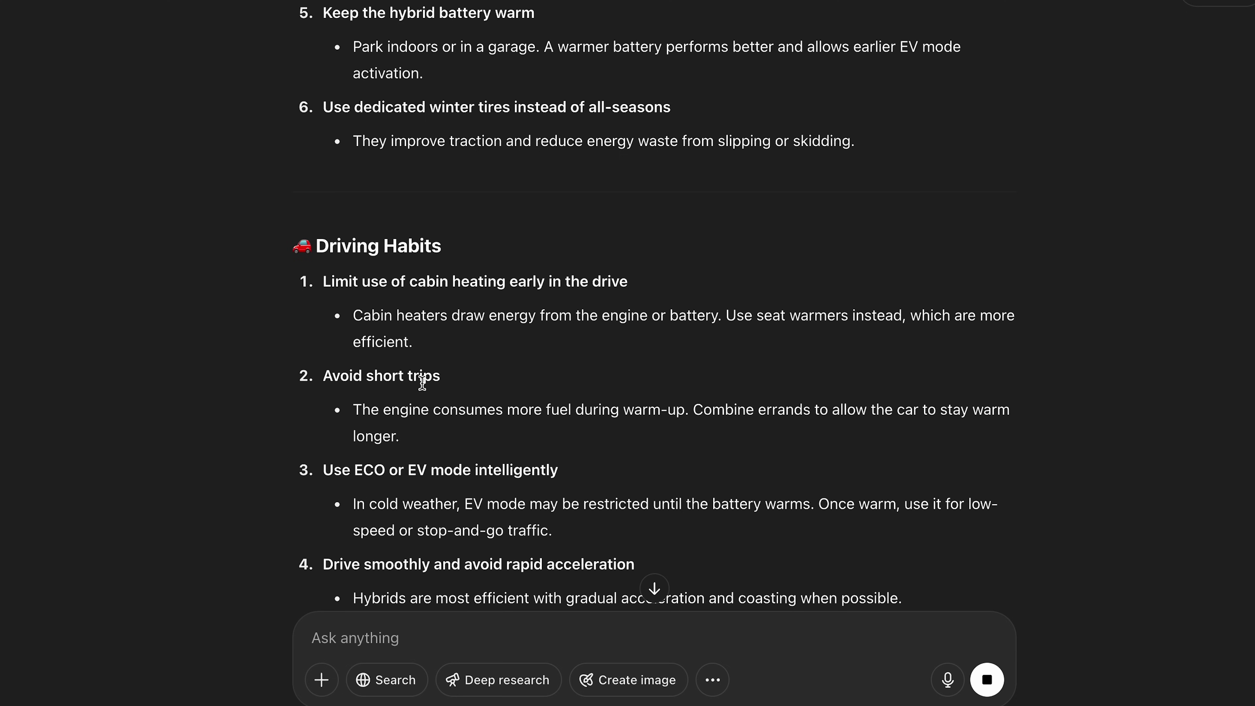
{"action": "scroll", "coordinate": [421, 383], "scroll_direction": "down", "scroll_amount": 10}
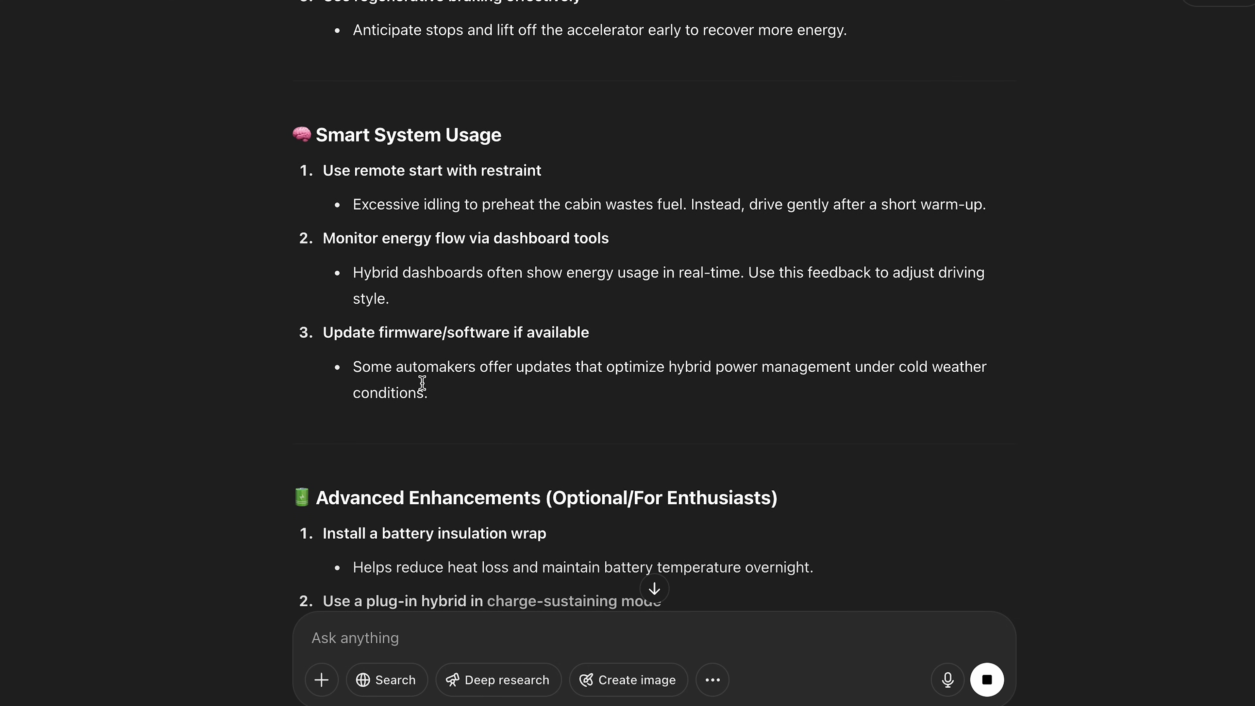
{"action": "scroll", "coordinate": [421, 383], "scroll_direction": "down", "scroll_amount": 10}
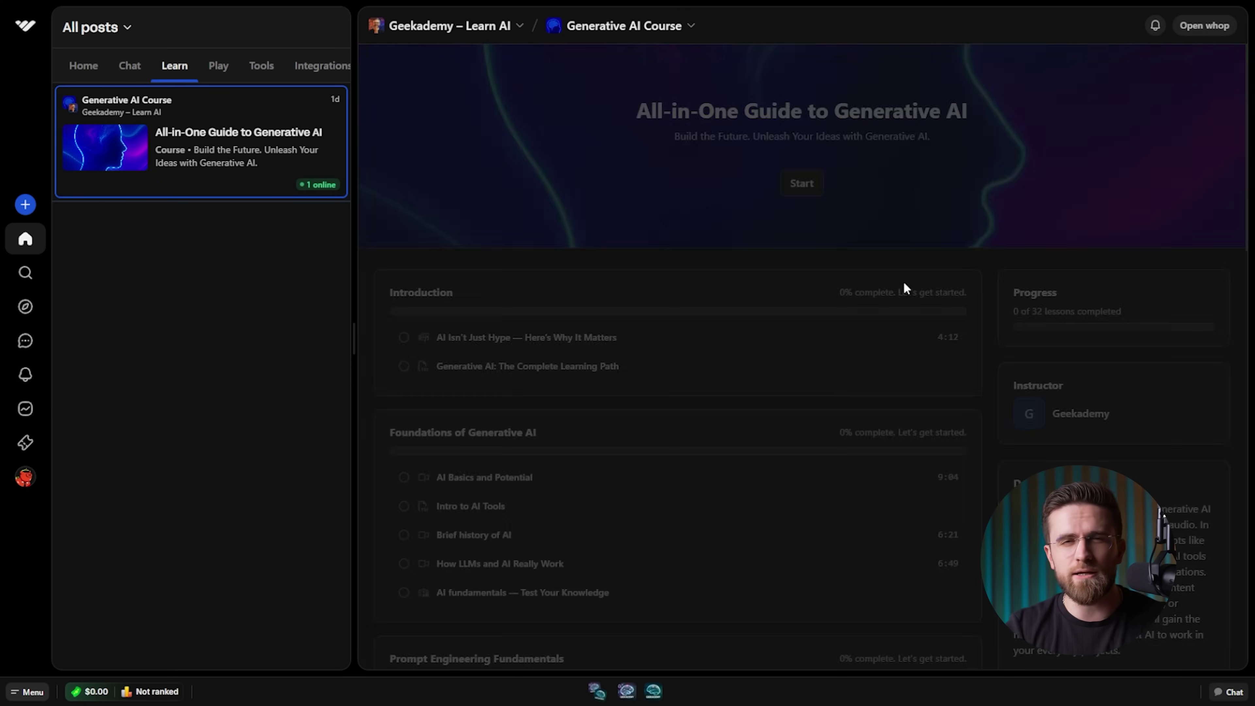
- Scroll the Generative AI Course lessons down to Text-to-Image Generation and AI in Marketing
{"action": "scroll", "coordinate": [986, 414], "scroll_direction": "down", "scroll_amount": 2}
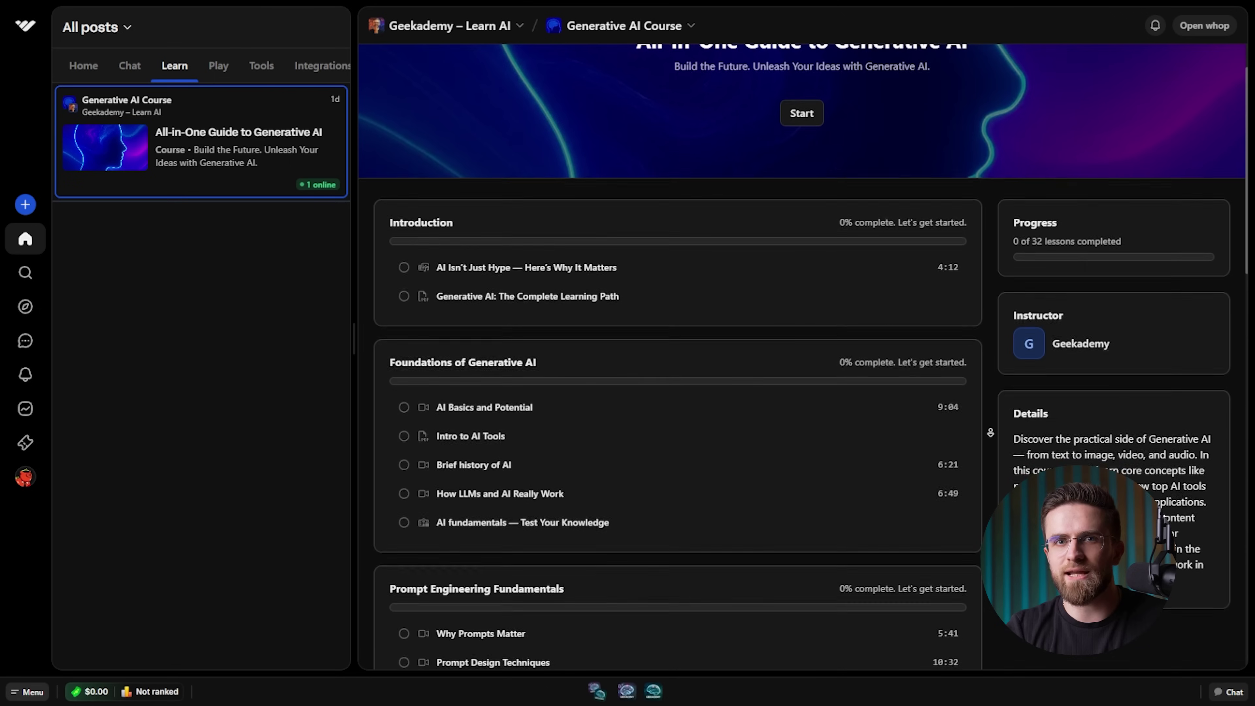
{"action": "scroll", "coordinate": [990, 432], "scroll_direction": "down", "scroll_amount": 1}
{"action": "scroll", "coordinate": [990, 432], "scroll_direction": "down", "scroll_amount": 2}
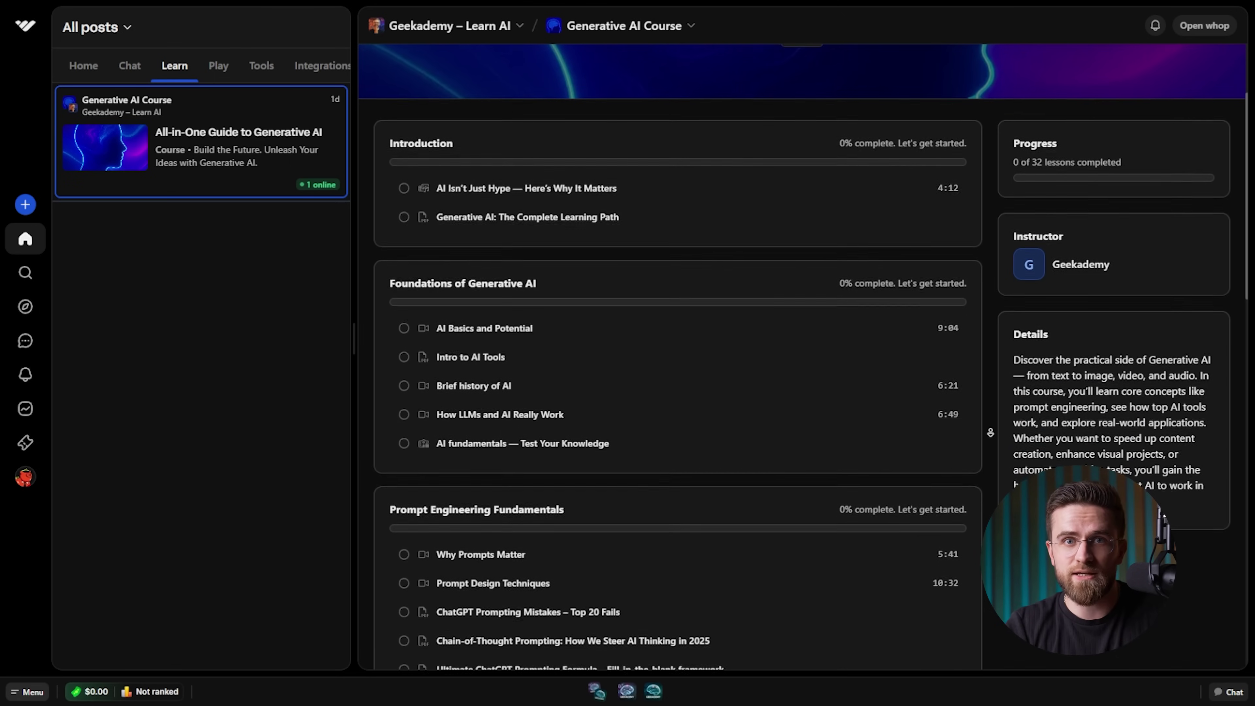
{"action": "scroll", "coordinate": [990, 432], "scroll_direction": "down", "scroll_amount": 2}
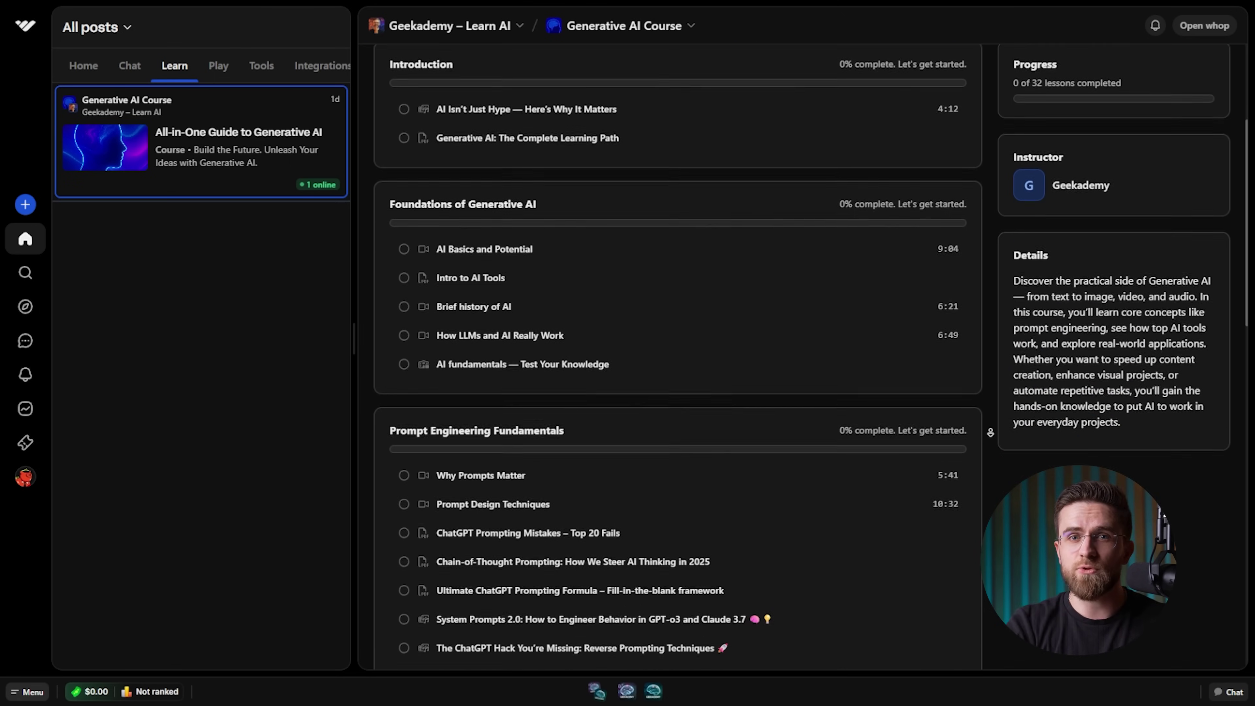
{"action": "scroll", "coordinate": [990, 432], "scroll_direction": "down", "scroll_amount": 2}
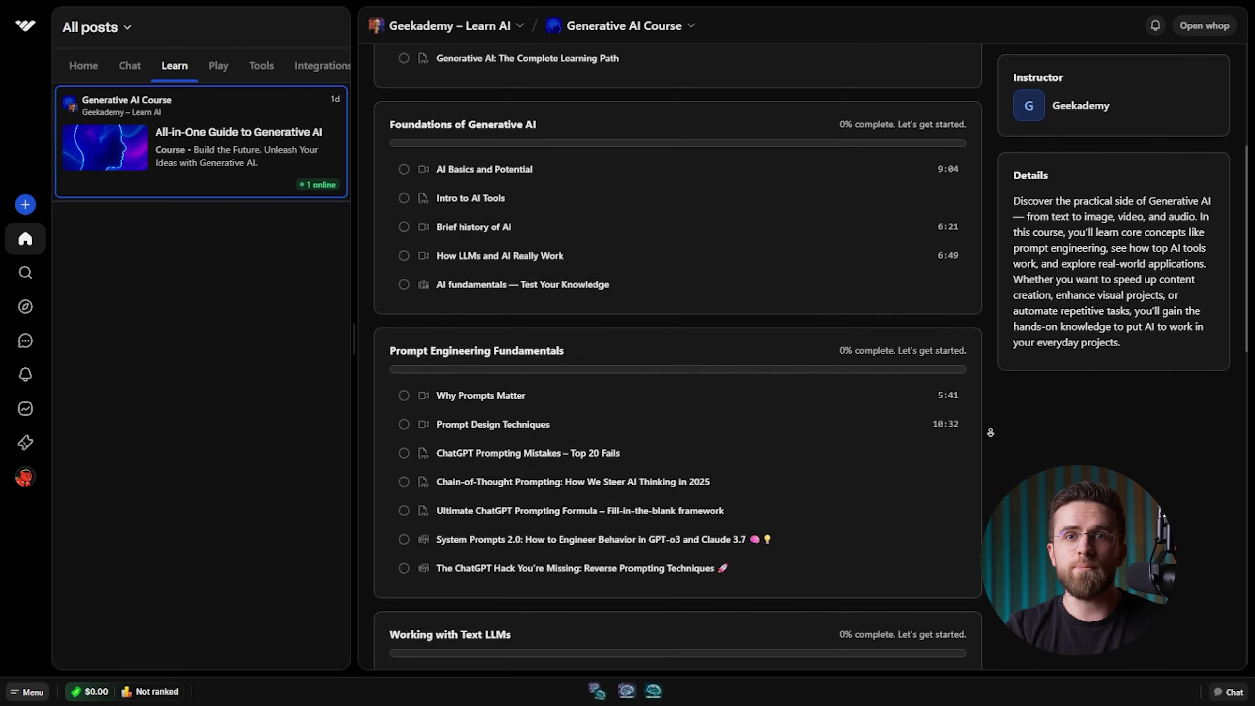
{"action": "scroll", "coordinate": [990, 432], "scroll_direction": "down", "scroll_amount": 2}
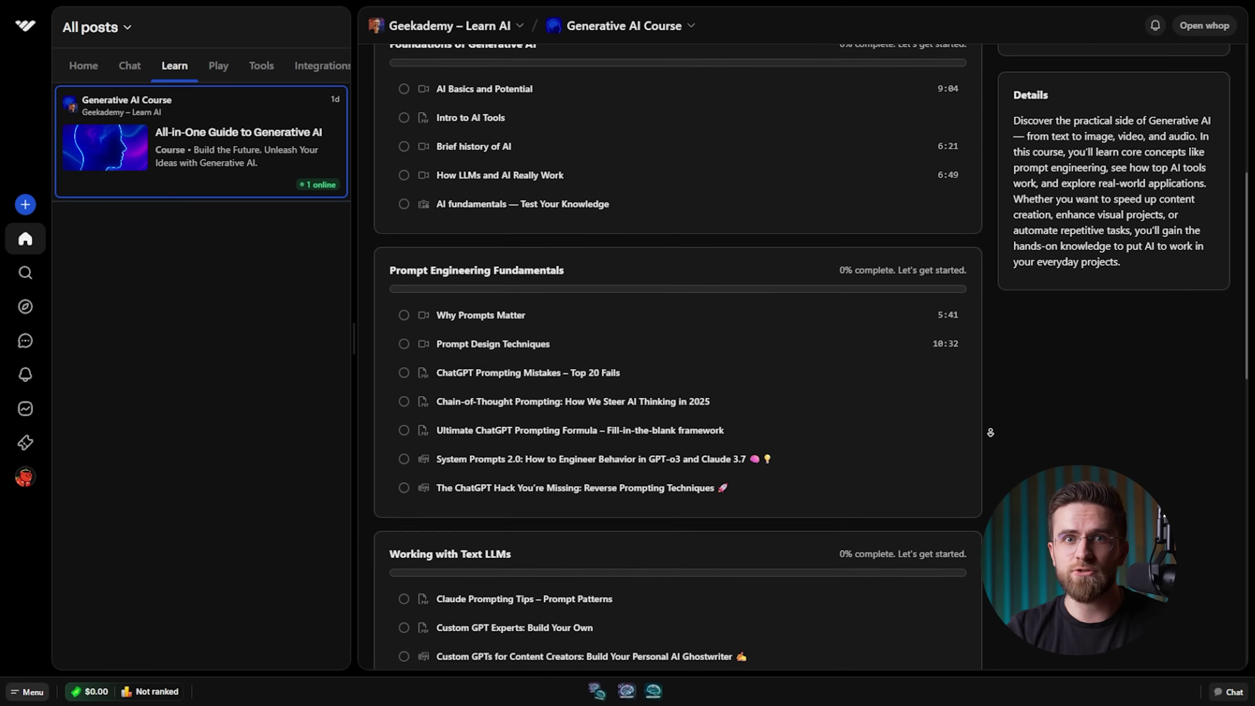
{"action": "scroll", "coordinate": [990, 431], "scroll_direction": "down", "scroll_amount": 2}
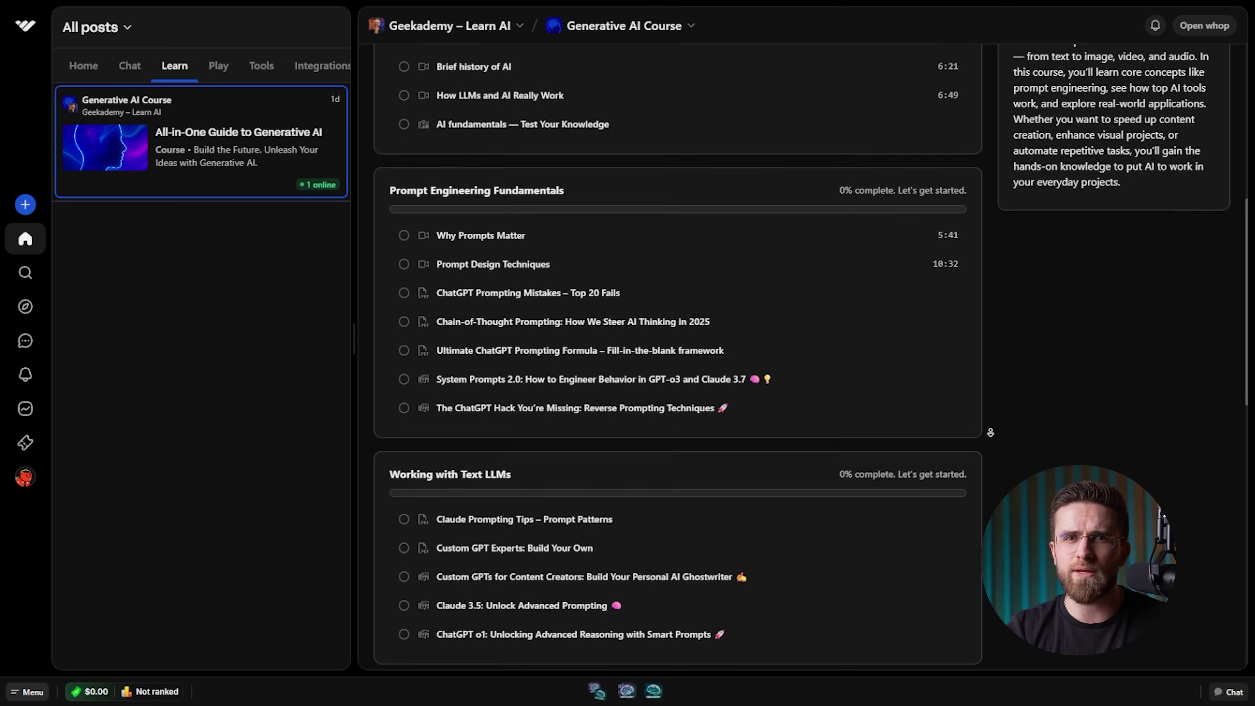
{"action": "scroll", "coordinate": [990, 432], "scroll_direction": "down", "scroll_amount": 2}
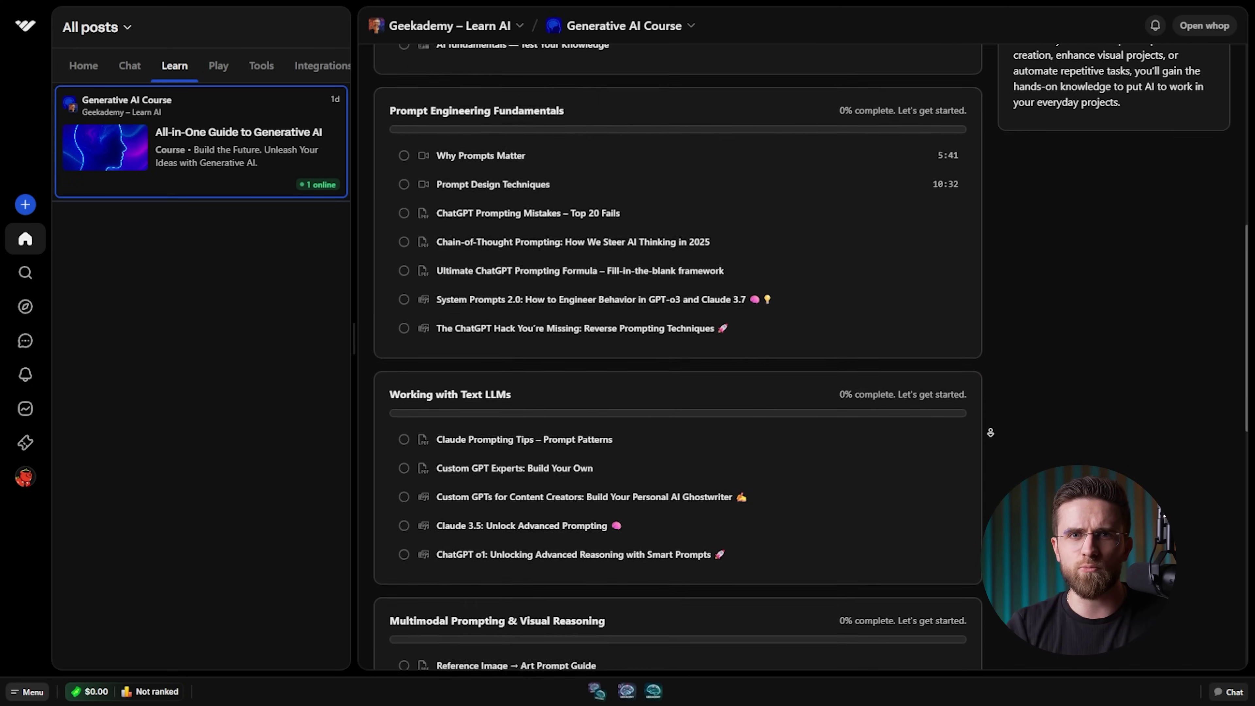
{"action": "scroll", "coordinate": [990, 432], "scroll_direction": "down", "scroll_amount": 2}
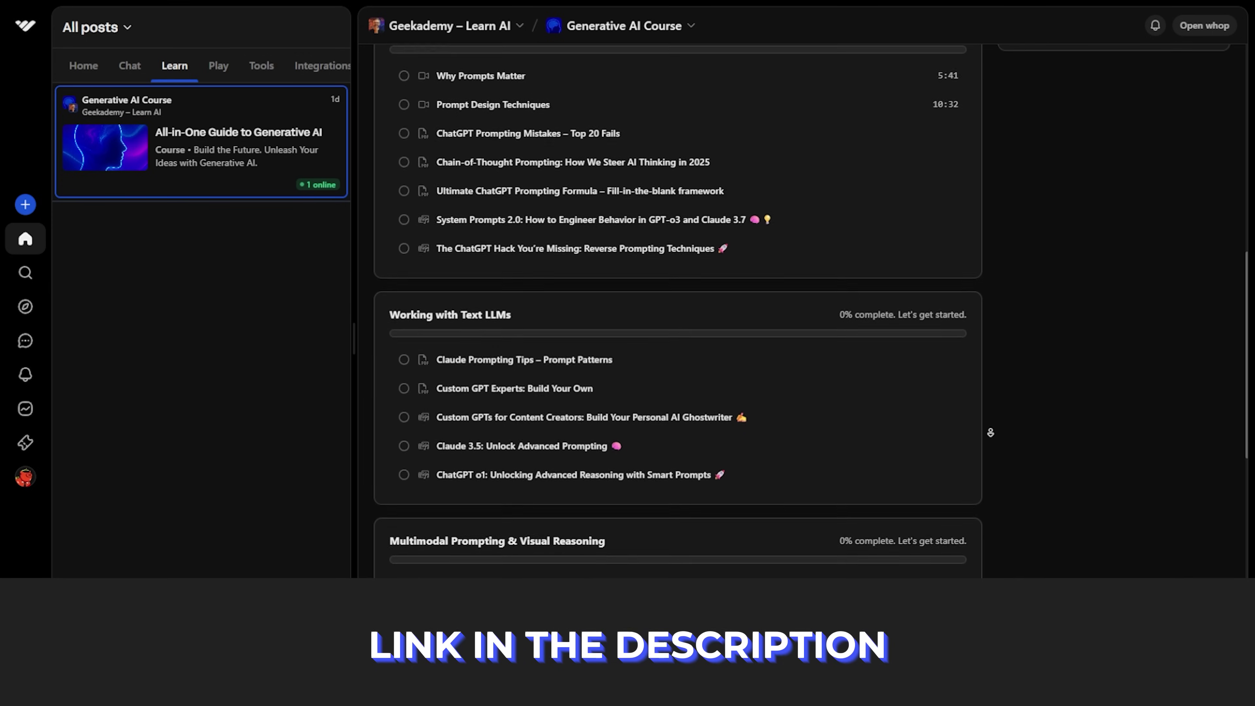
{"action": "scroll", "coordinate": [990, 432], "scroll_direction": "down", "scroll_amount": 2}
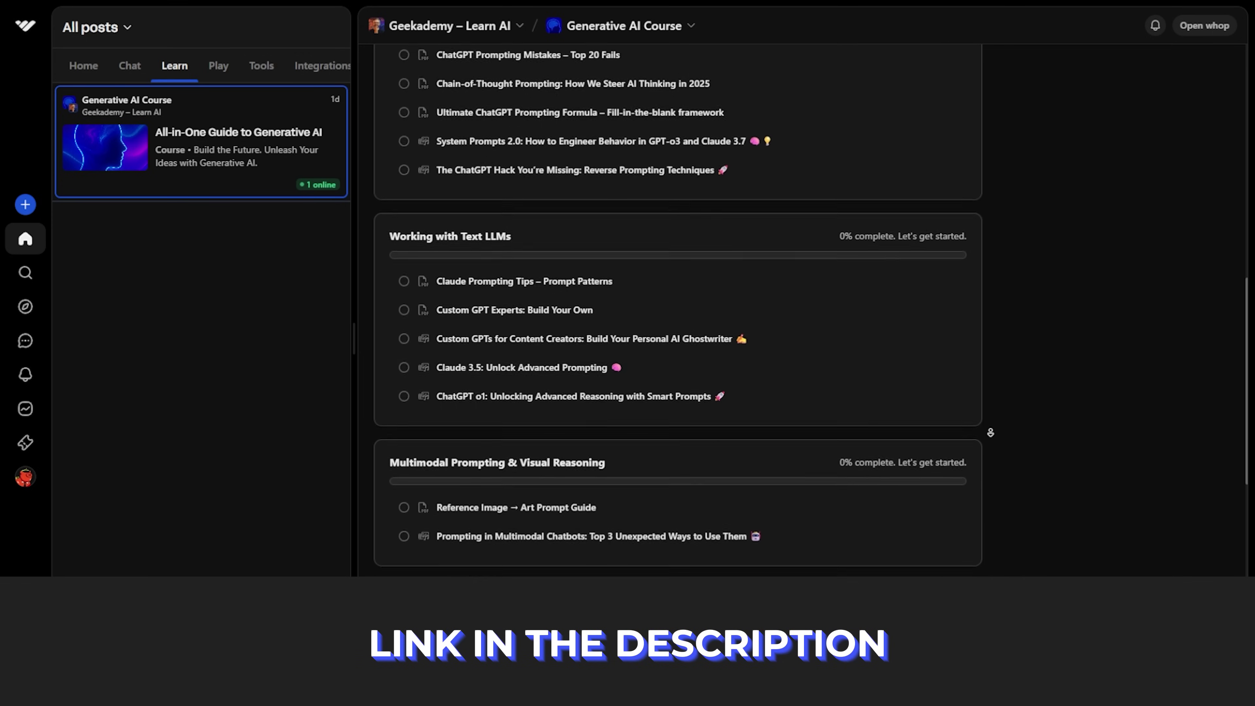
{"action": "scroll", "coordinate": [990, 432], "scroll_direction": "down", "scroll_amount": 2}
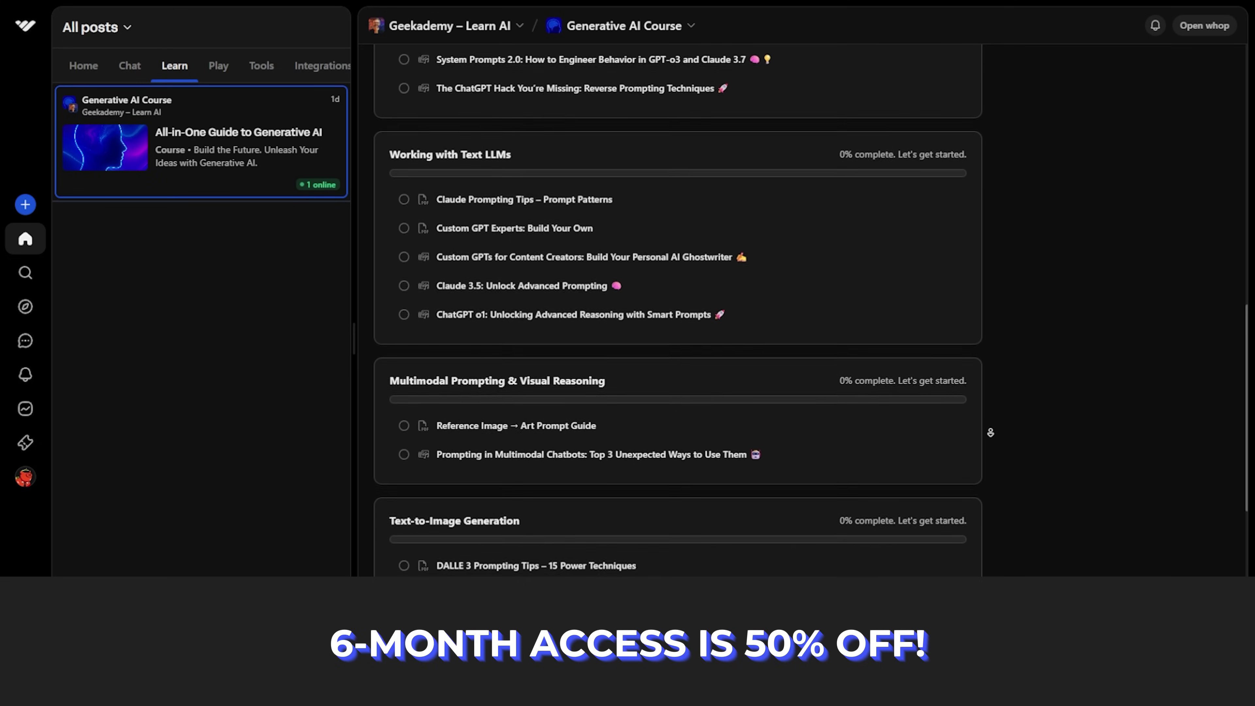
{"action": "scroll", "coordinate": [990, 432], "scroll_direction": "down", "scroll_amount": 2}
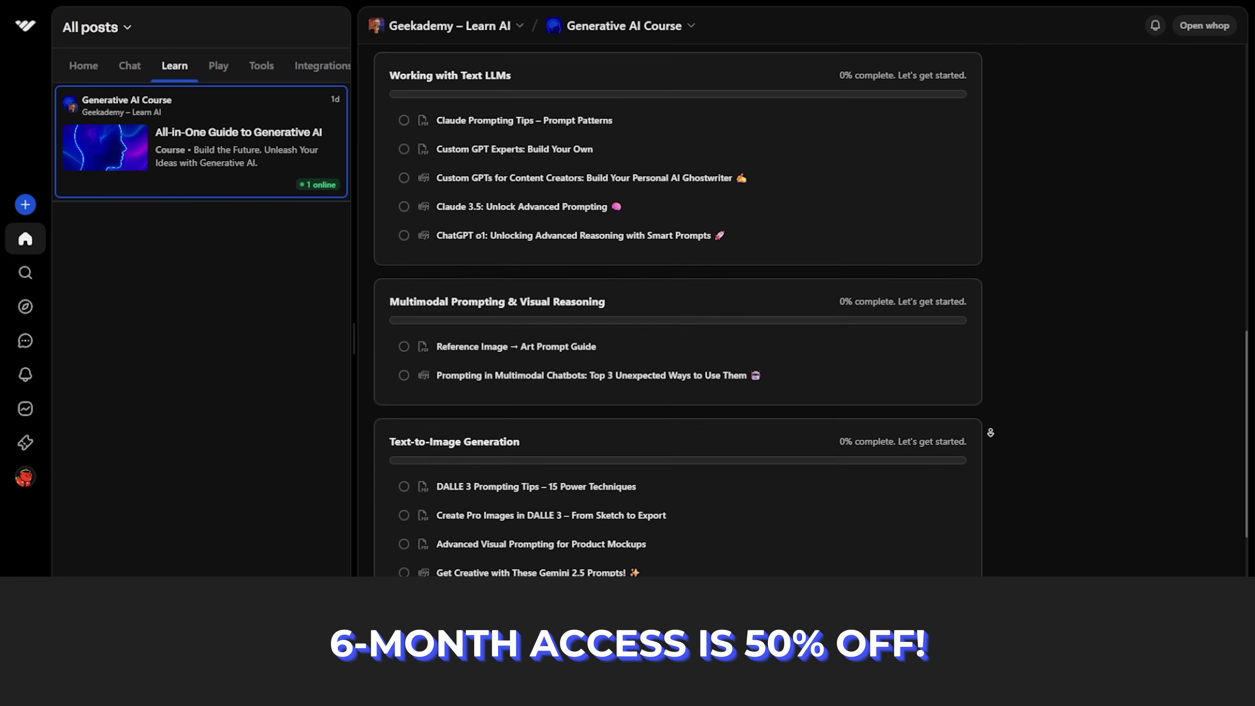
{"action": "scroll", "coordinate": [990, 432], "scroll_direction": "down", "scroll_amount": 2}
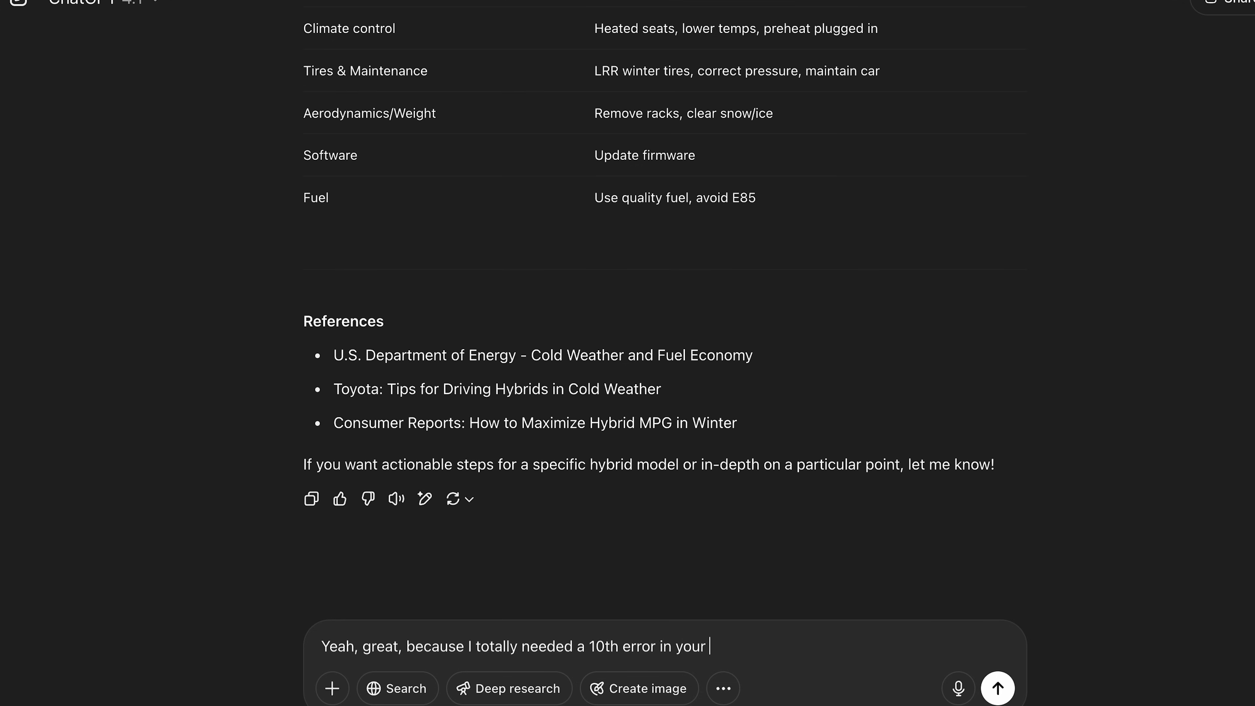
- Send the sarcastic follow-up complaining about a 10th error in the answer
{"action": "type", "text": "r"}
{"action": "key", "text": "Return"}
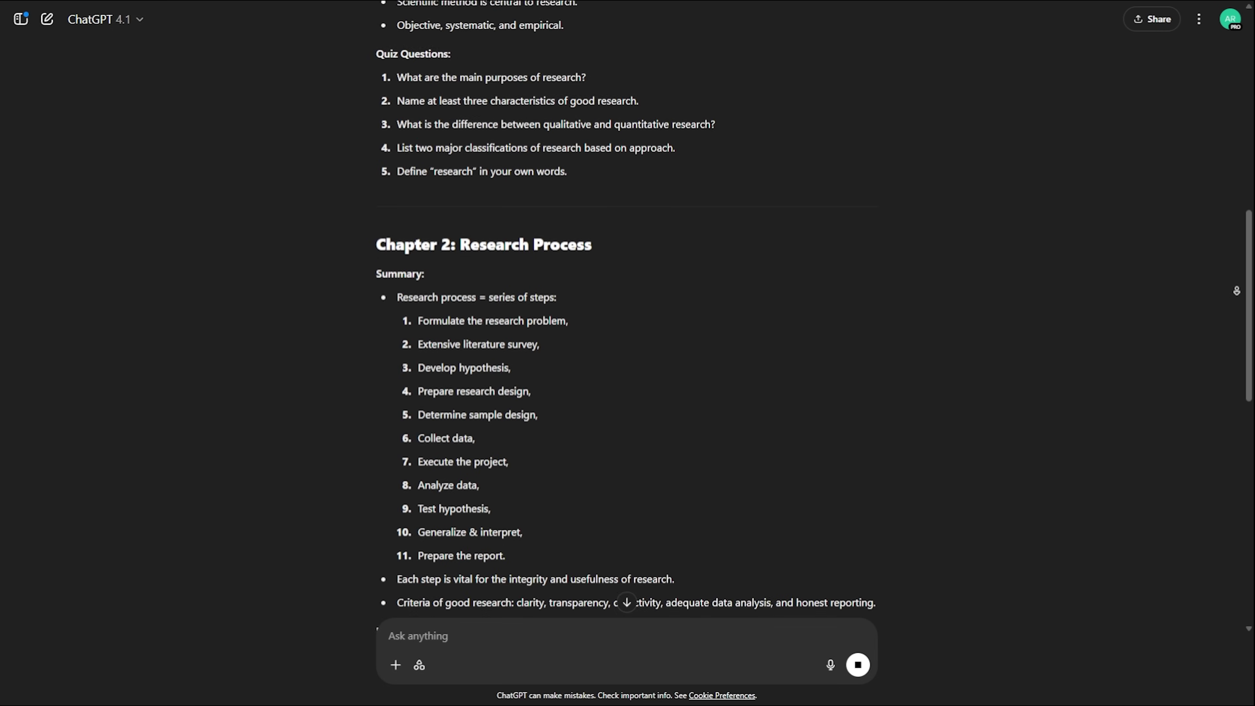
- Scroll the GPT-4.1 research notes from Chapter 2: Research Process into Chapter 3: Research Design
{"action": "scroll", "coordinate": [1236, 291], "scroll_direction": "down", "scroll_amount": 2}
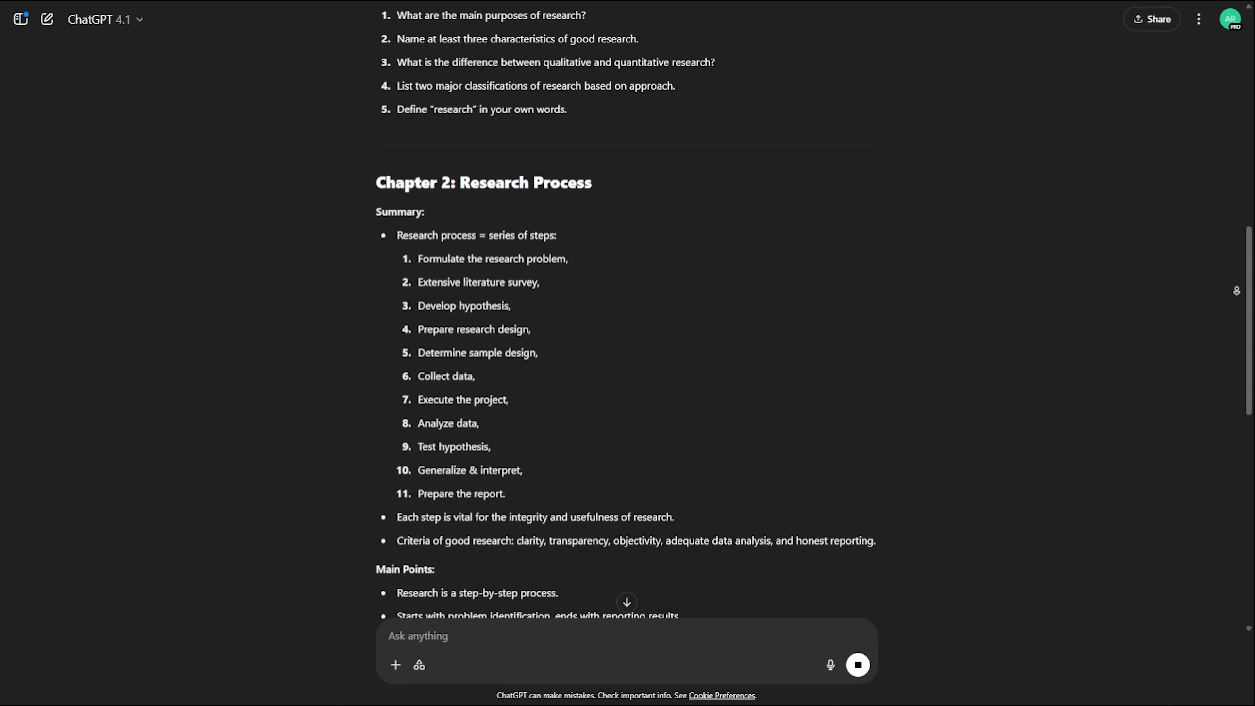
{"action": "scroll", "coordinate": [1236, 290], "scroll_direction": "down", "scroll_amount": 3}
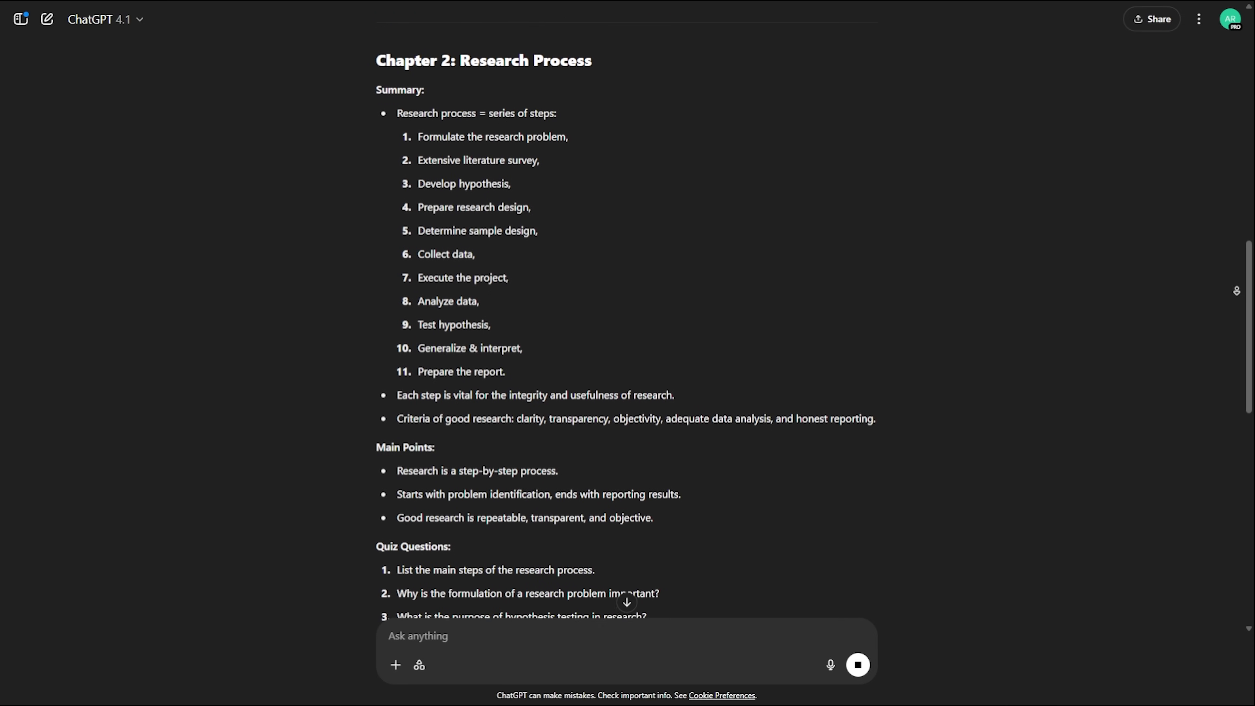
{"action": "scroll", "coordinate": [1236, 290], "scroll_direction": "down", "scroll_amount": 3}
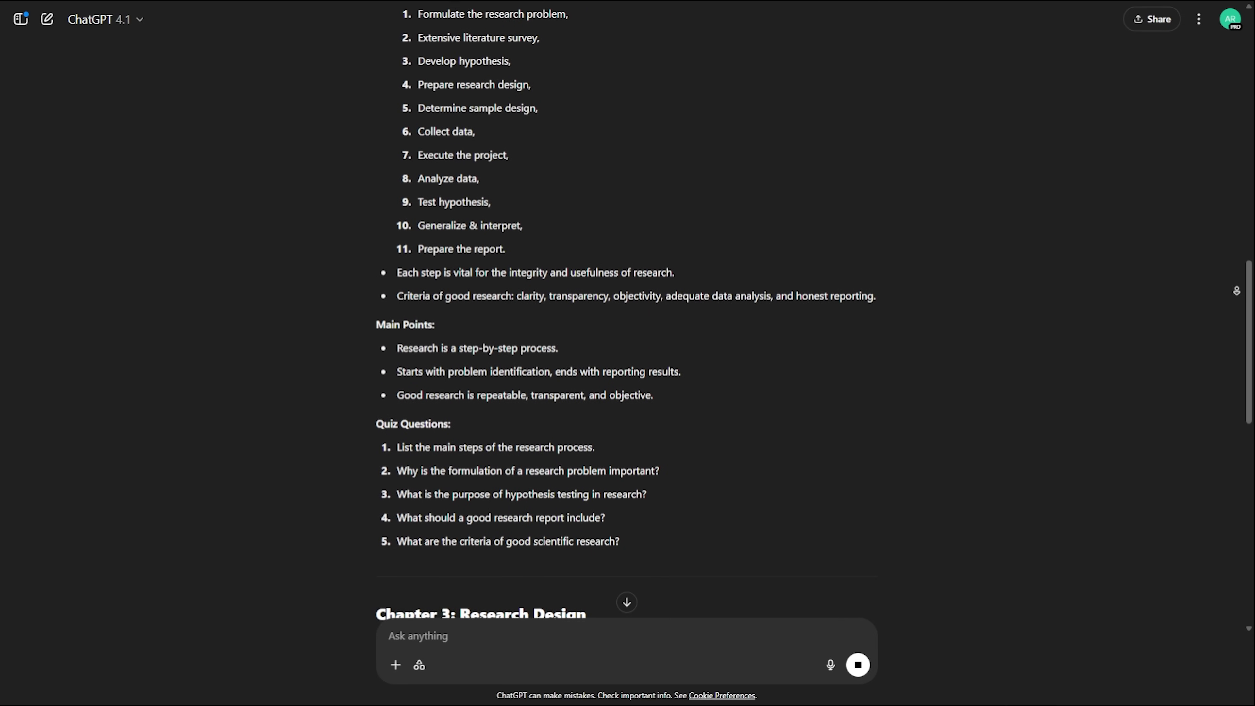
{"action": "scroll", "coordinate": [1236, 291], "scroll_direction": "down", "scroll_amount": 3}
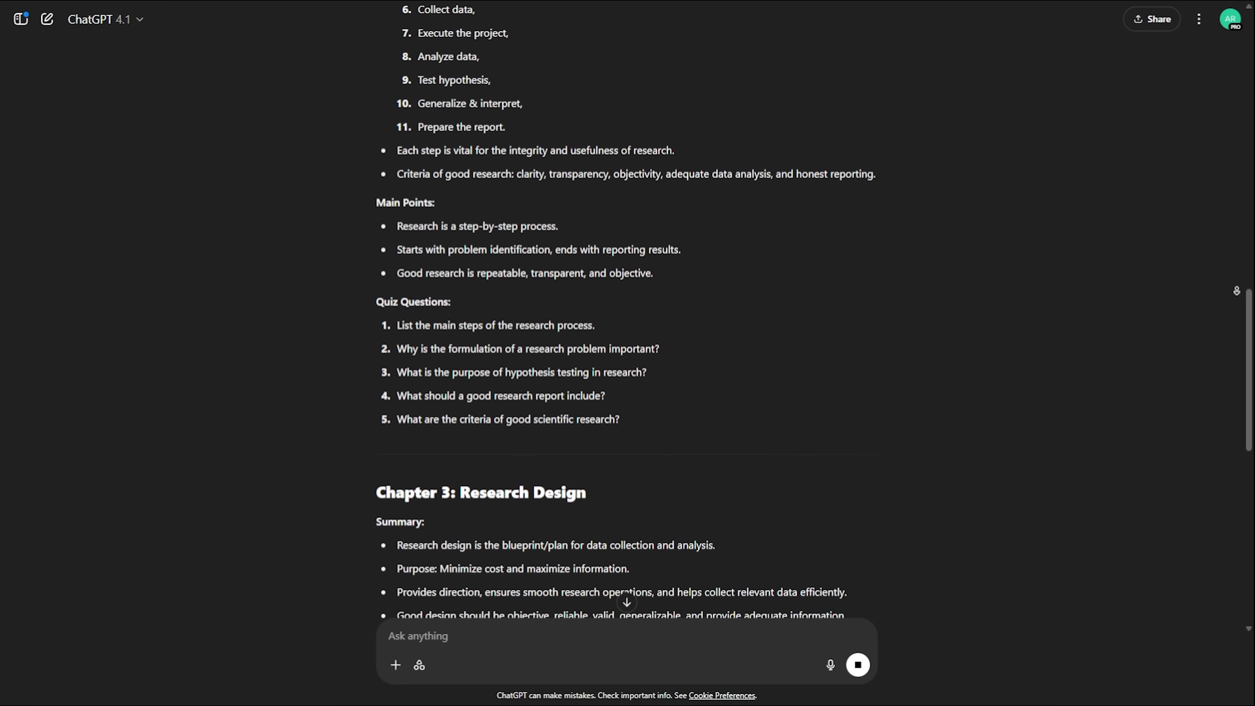
{"action": "scroll", "coordinate": [1236, 290], "scroll_direction": "down", "scroll_amount": 3}
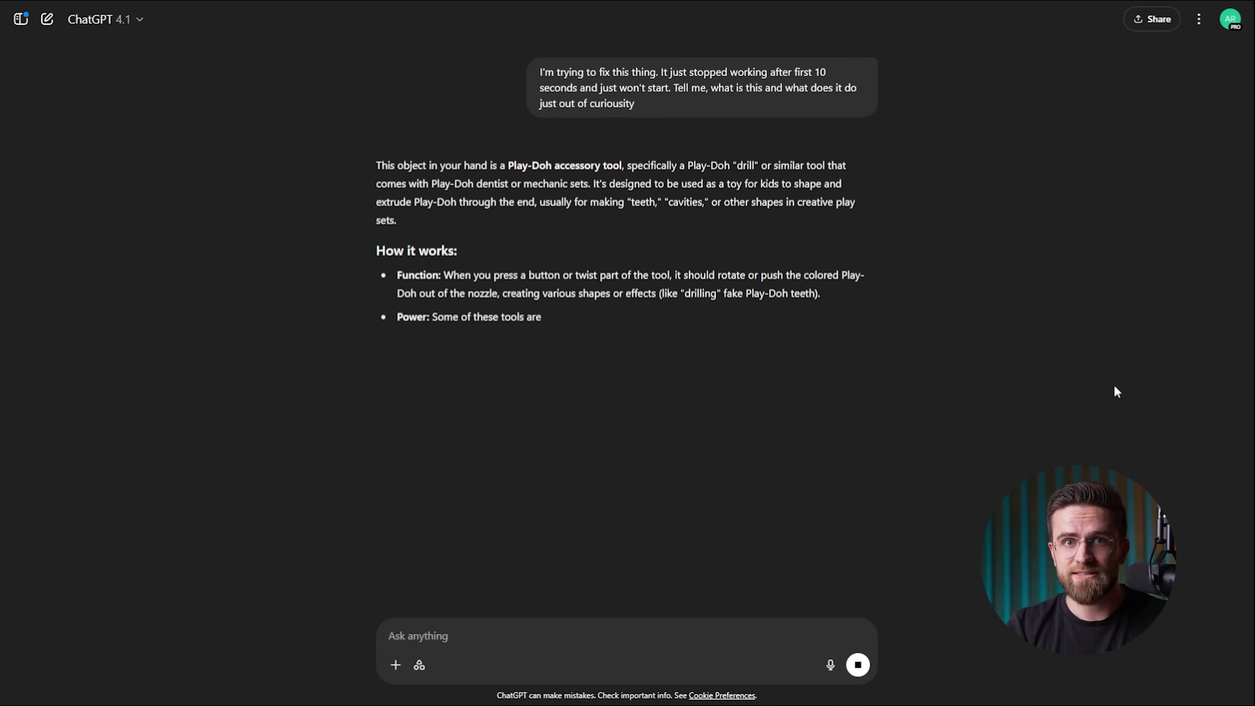
- Send the toy photo asking what it is and why it broke, then autoscroll the reply
{"action": "scroll", "coordinate": [1112, 384], "scroll_direction": "up", "scroll_amount": 4}
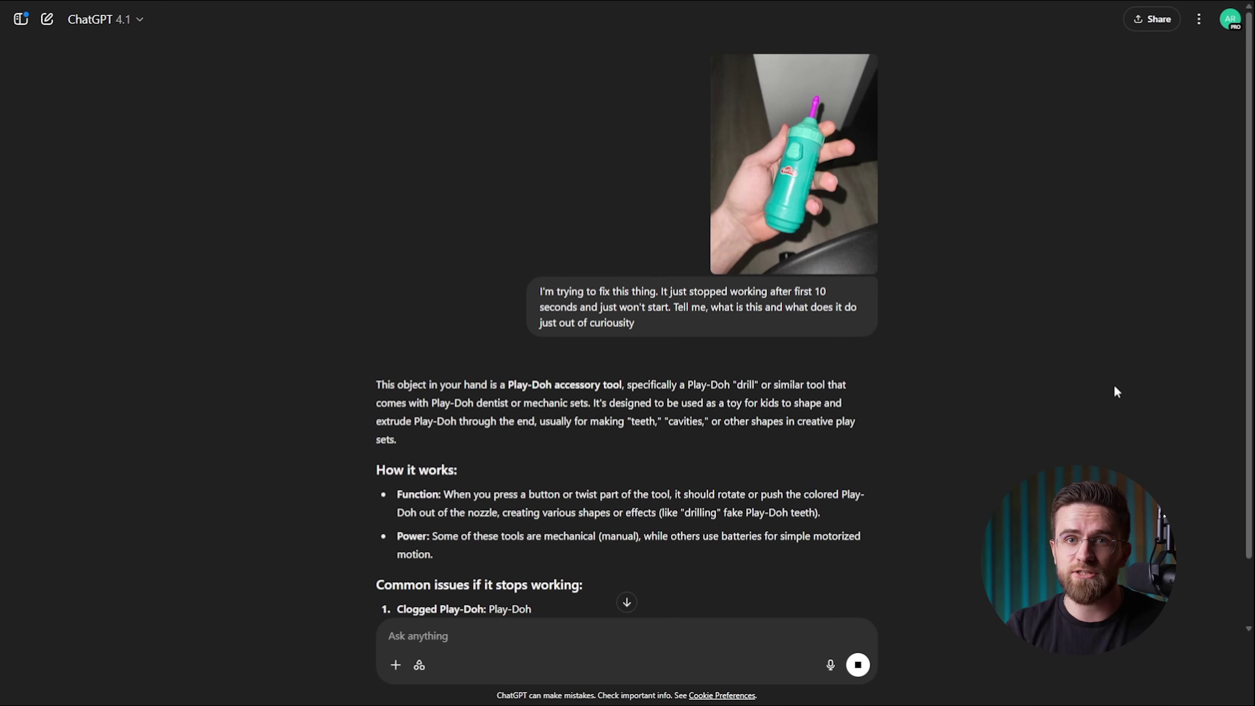
{"action": "middle_click", "coordinate": [1114, 385]}
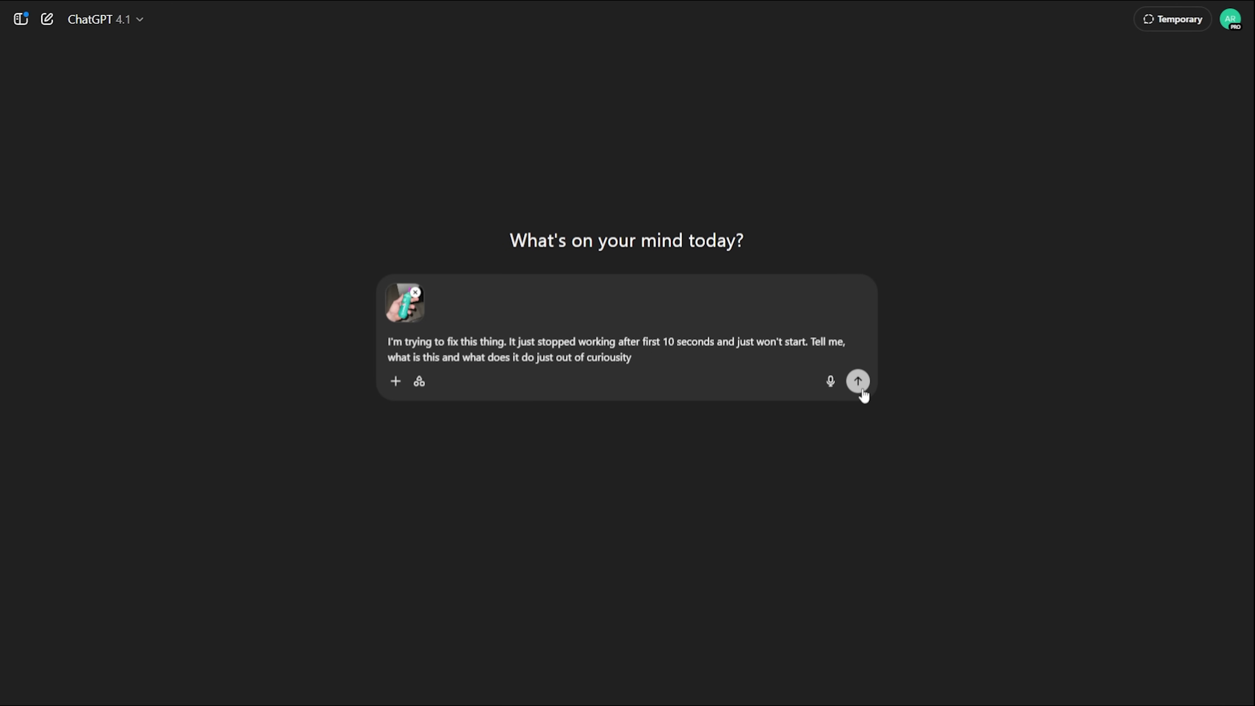
{"action": "left_click", "coordinate": [858, 382]}
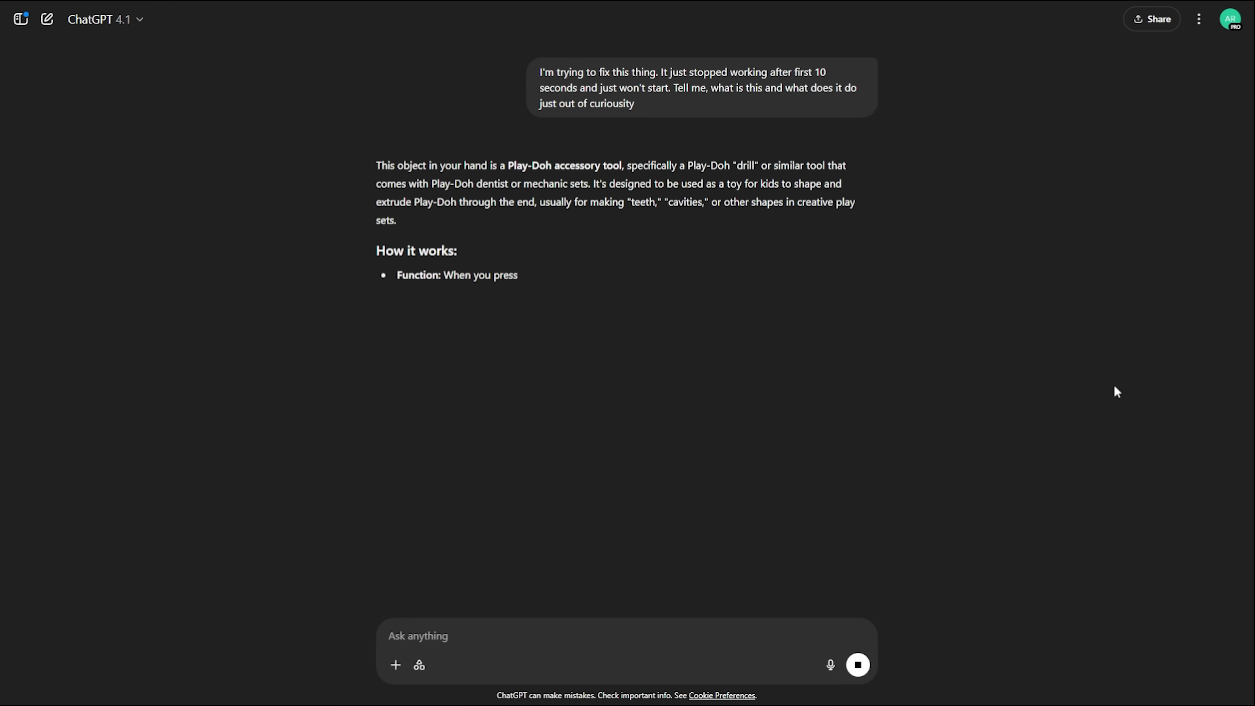
{"action": "middle_click", "coordinate": [1111, 405]}
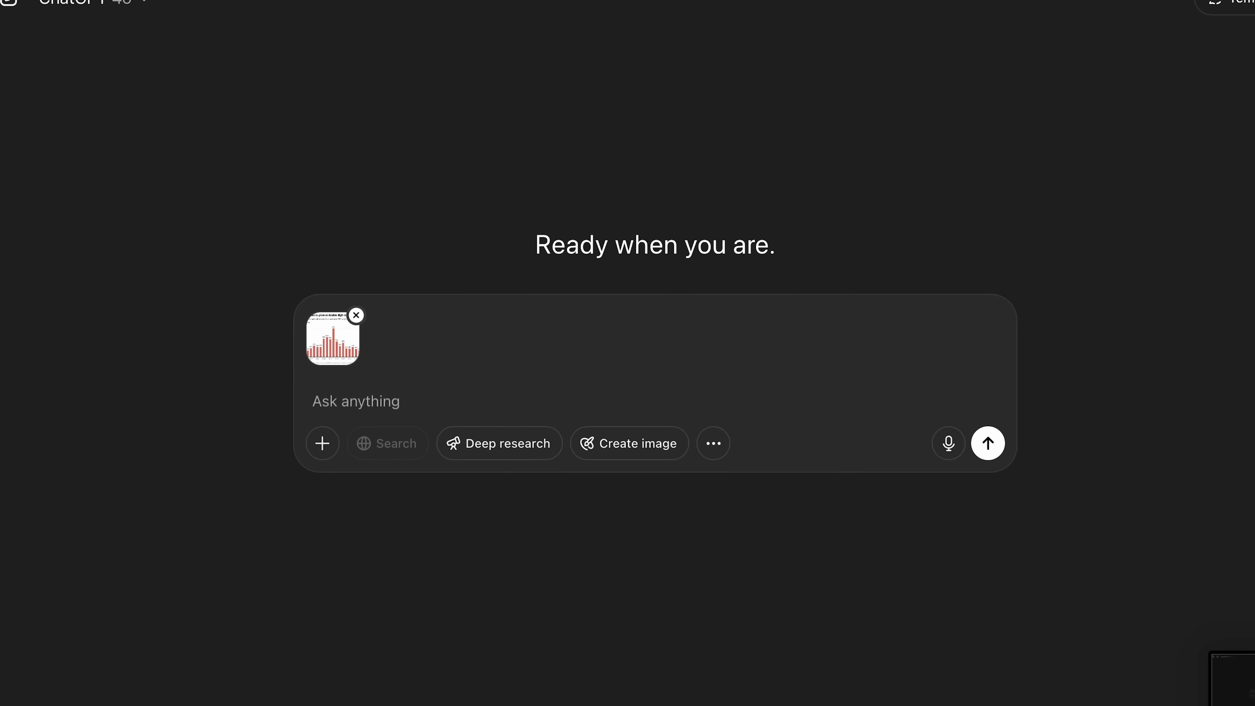
- Ask 'What does this graph tell us' about the attached solar chart and read the reply
{"action": "type", "text": "es this graph tell us"}
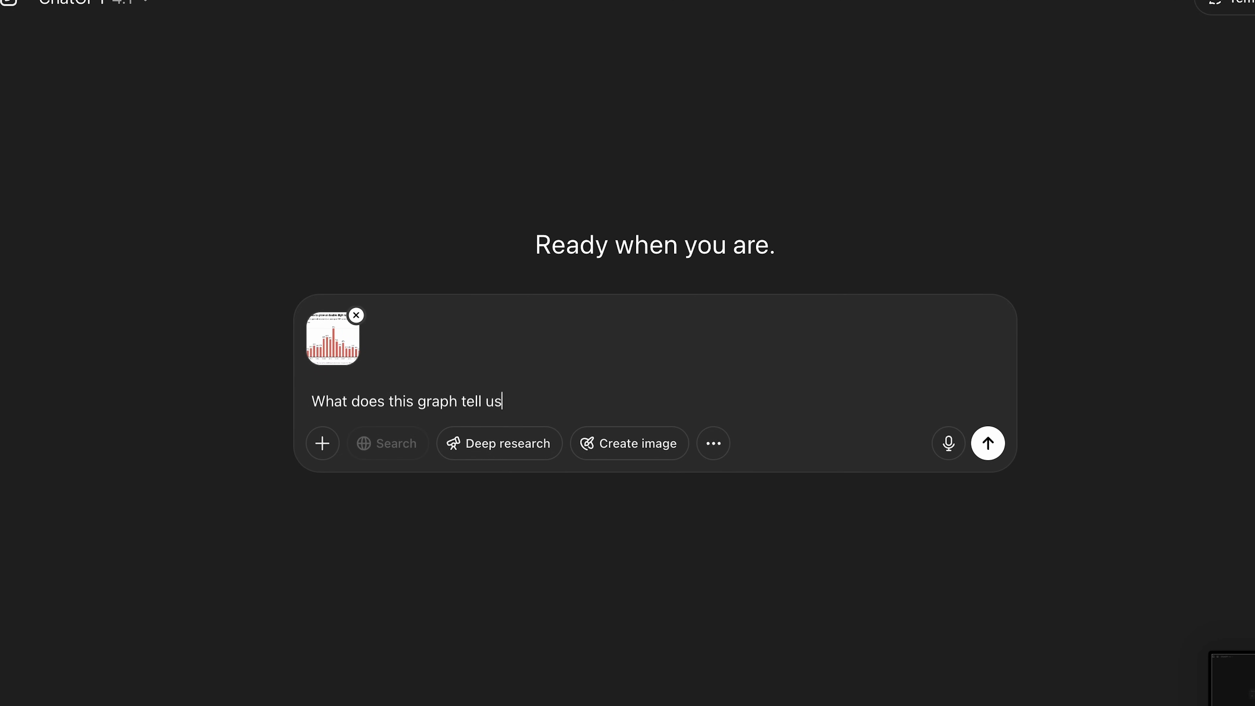
{"action": "key", "text": "Return"}
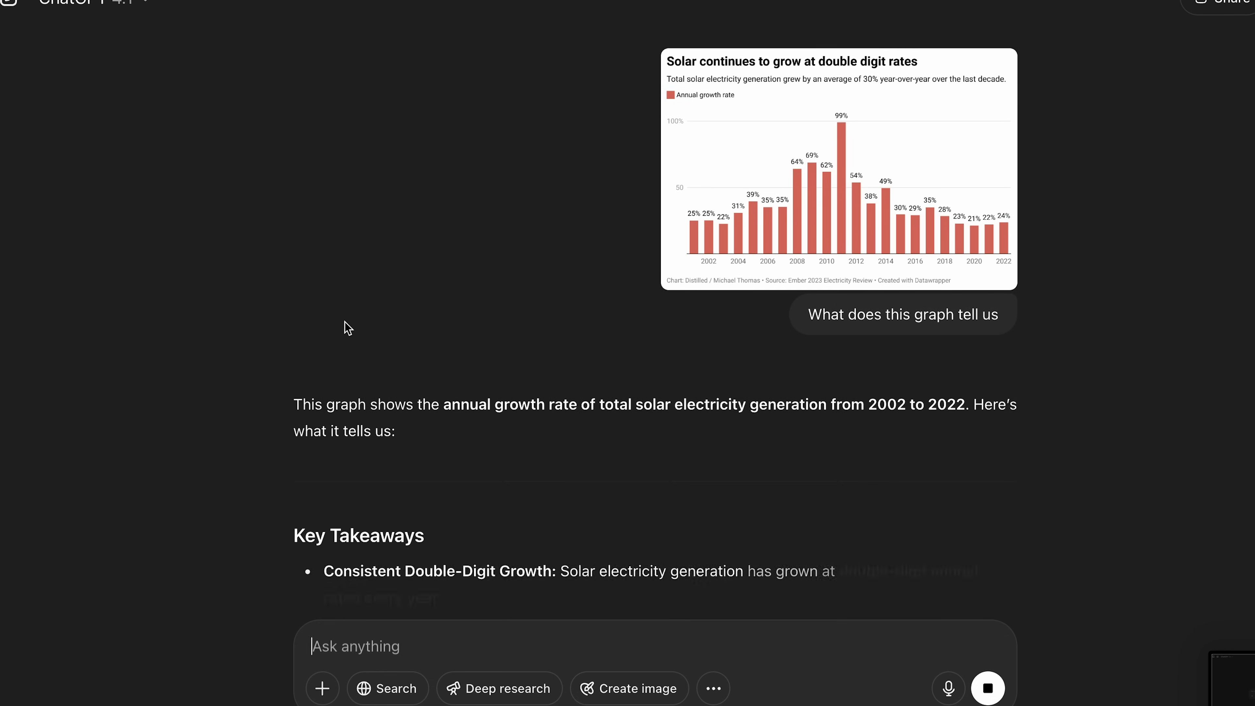
{"action": "scroll", "coordinate": [348, 328], "scroll_direction": "down", "scroll_amount": 3}
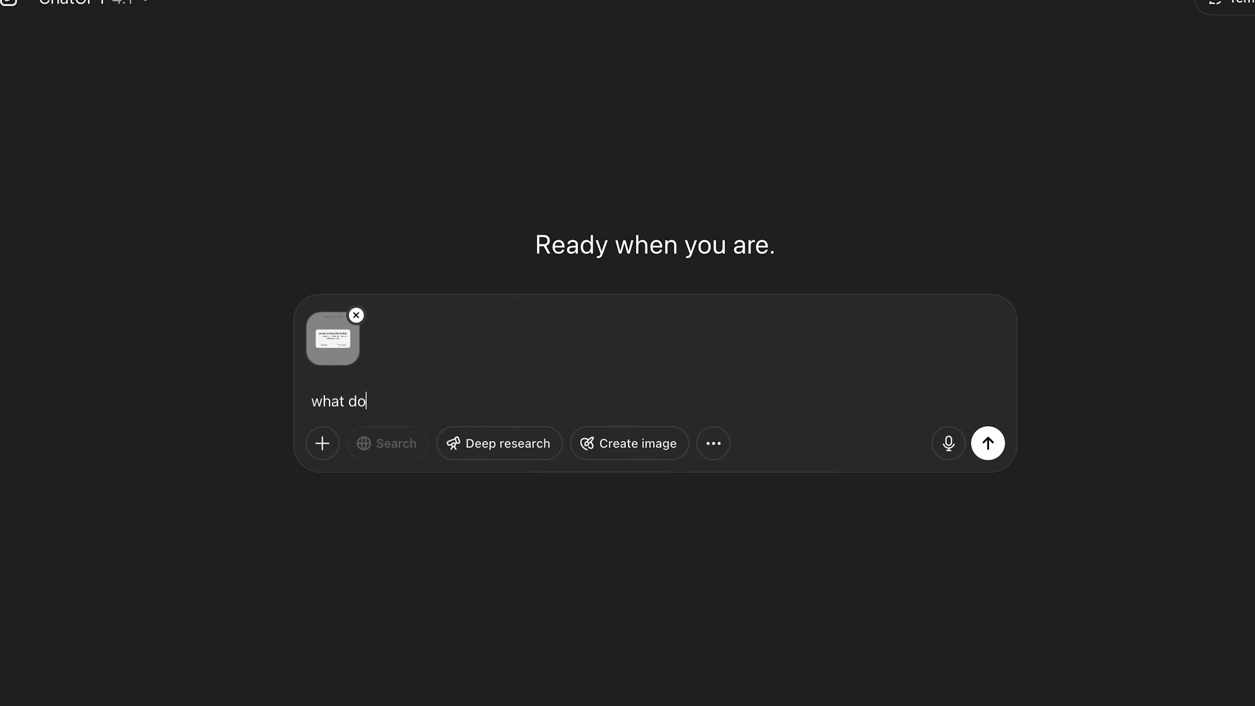
- Ask 'what does it mean' about the iPhone update error, review the seven fixes, then start a new chat
{"action": "type", "text": "s it mes"}
{"action": "type", "text": "n"}
{"action": "key", "text": "Return"}
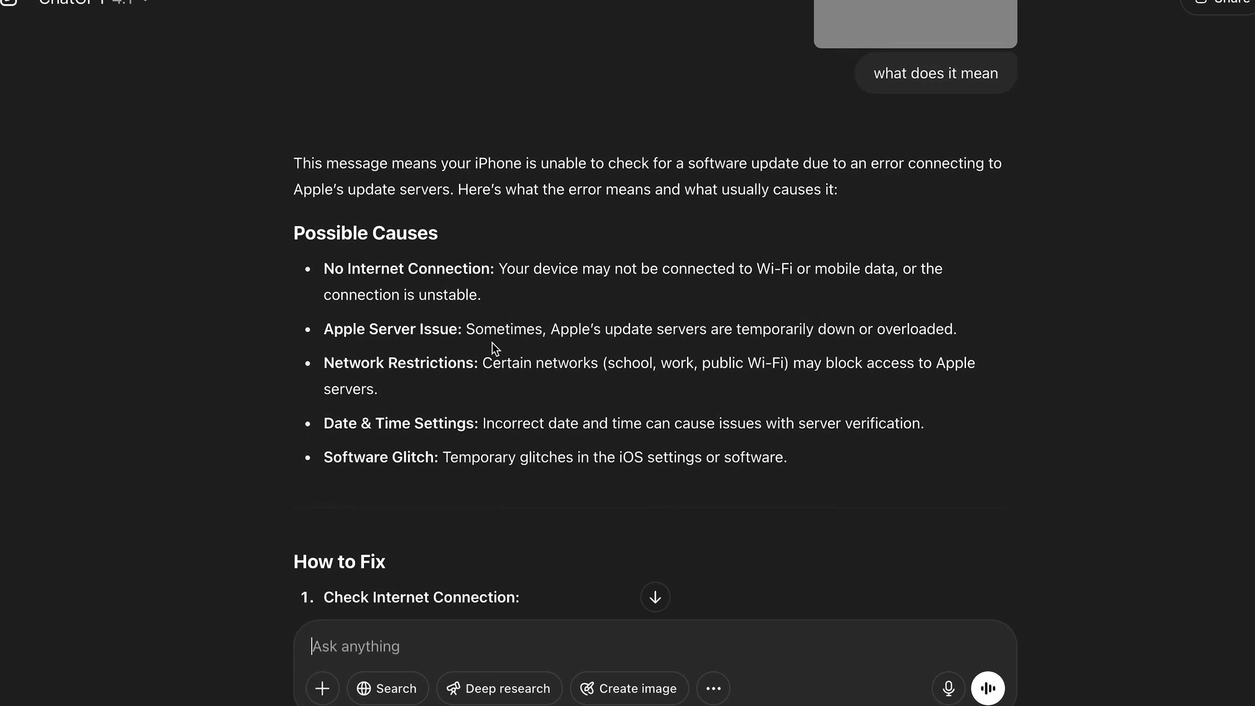
{"action": "scroll", "coordinate": [491, 342], "scroll_direction": "down", "scroll_amount": 8}
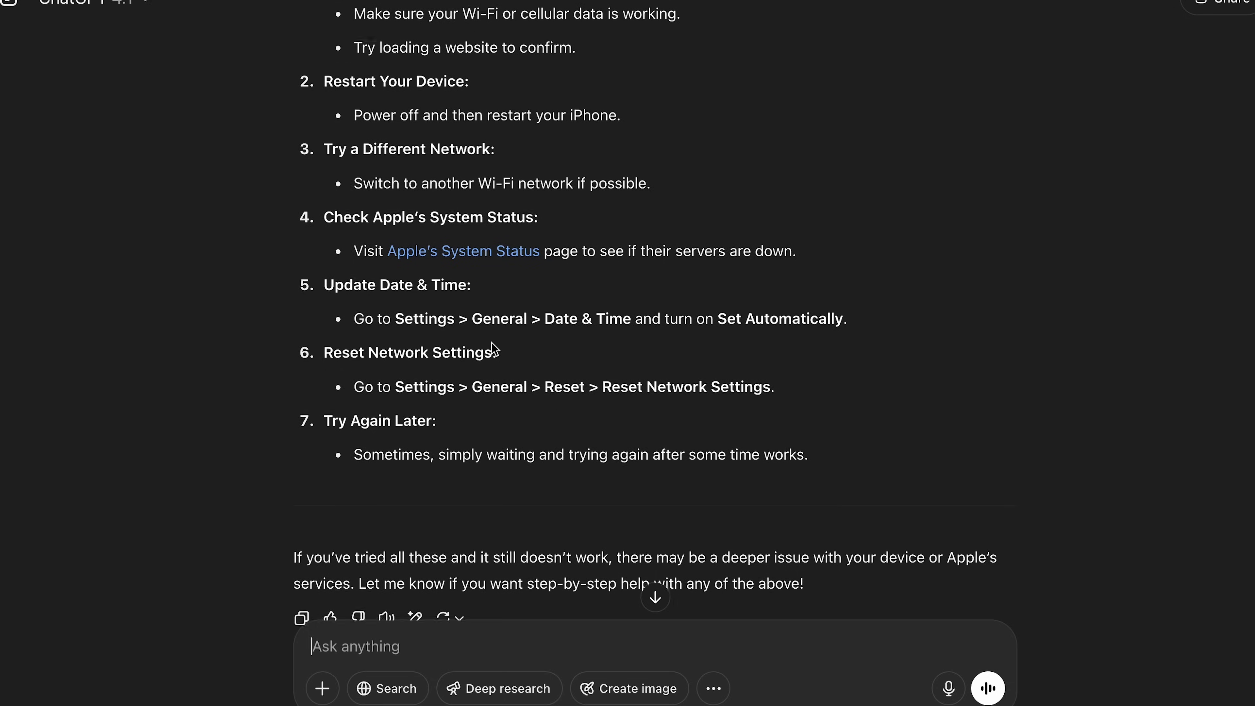
{"action": "scroll", "coordinate": [491, 343], "scroll_direction": "down", "scroll_amount": 2}
{"action": "key", "text": "super+n"}
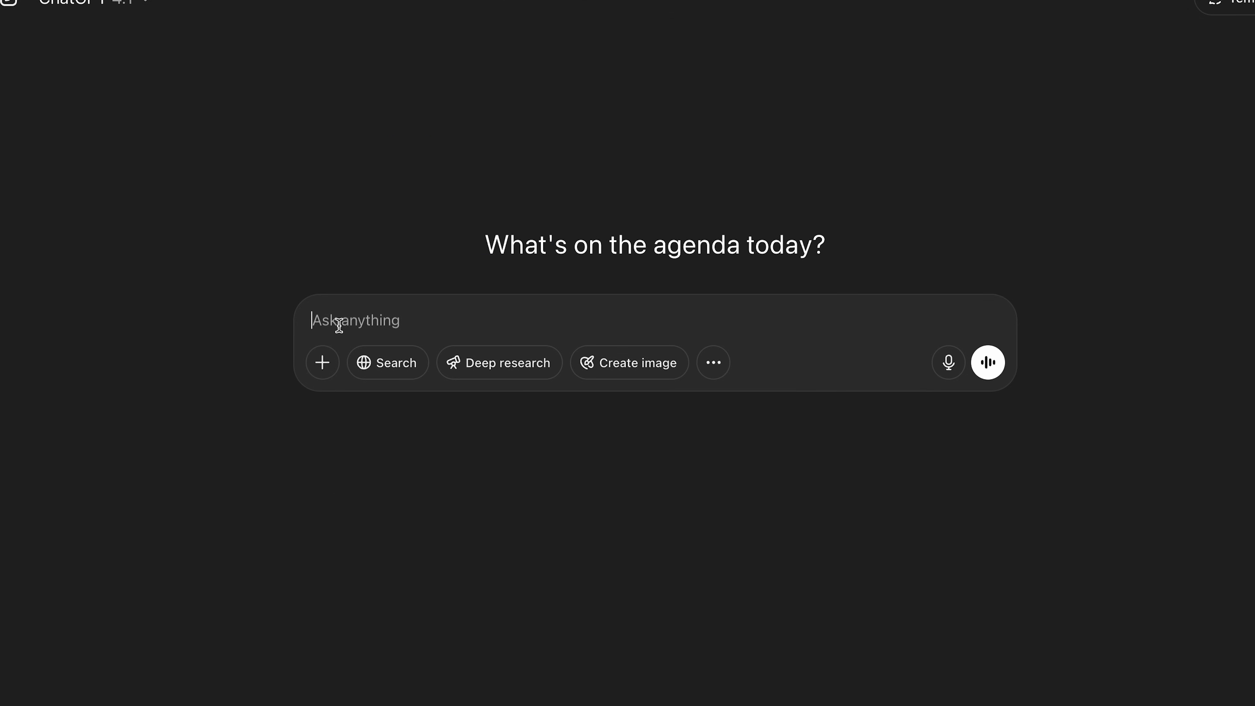
- Paste the meme image, ask 'what does this picture mean', and read the Distracted Boyfriend explanation
{"action": "key", "text": "super+v"}
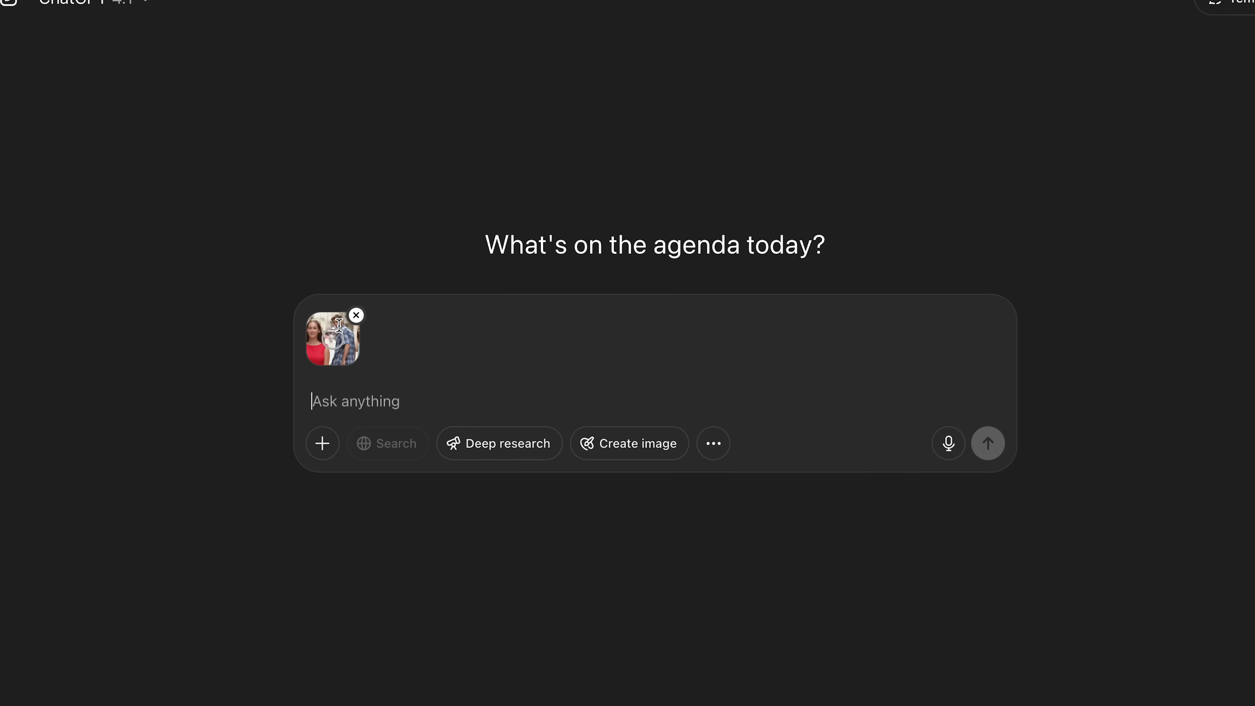
{"action": "type", "text": "wha"}
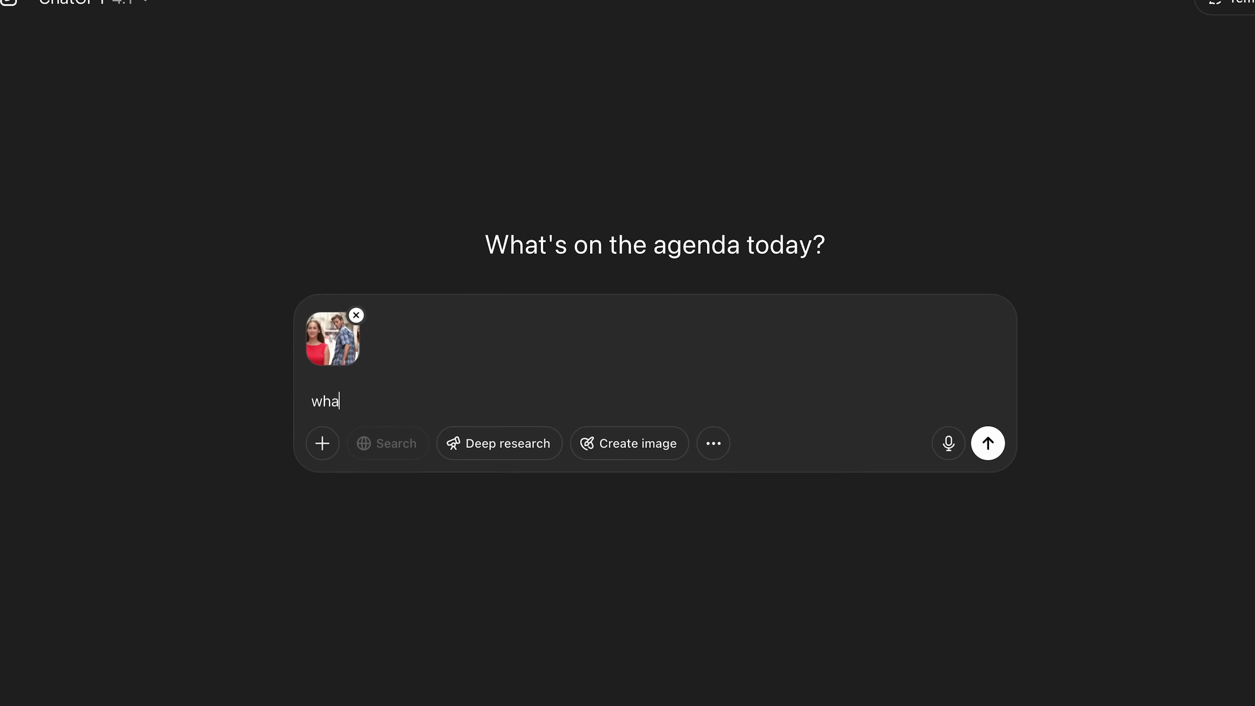
{"action": "type", "text": "t does this pic"}
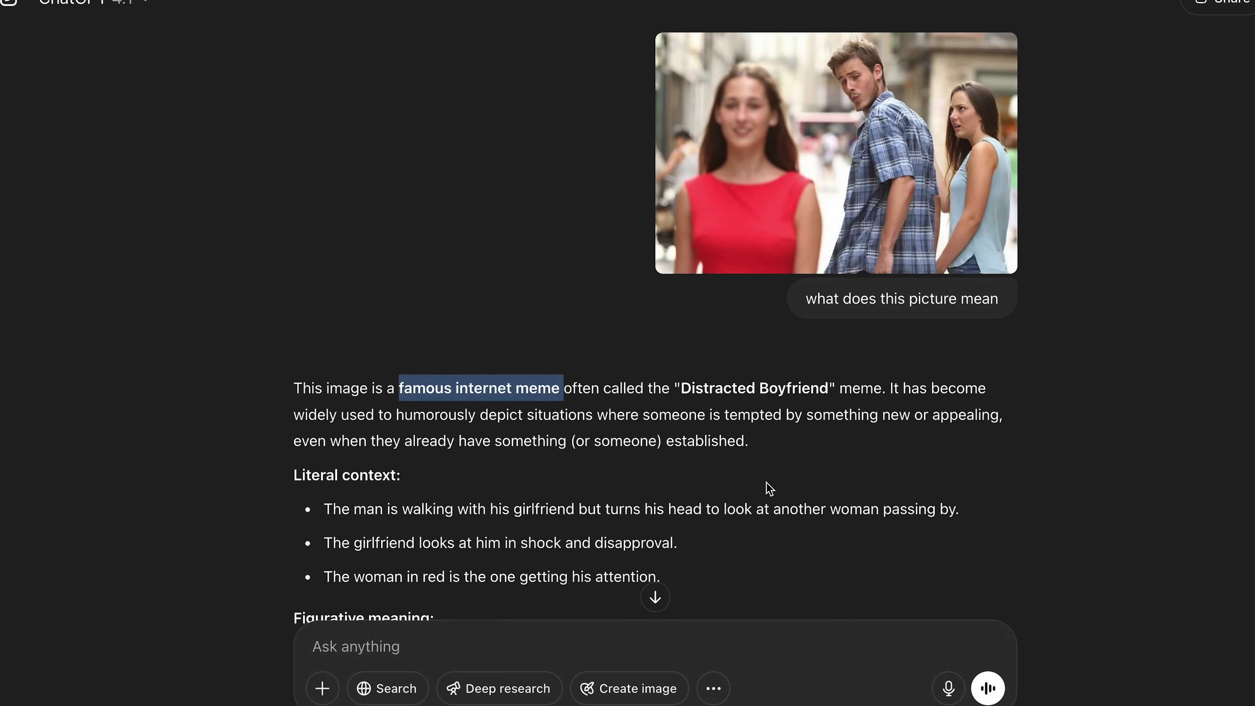
{"action": "scroll", "coordinate": [720, 367], "scroll_direction": "down", "scroll_amount": 3}
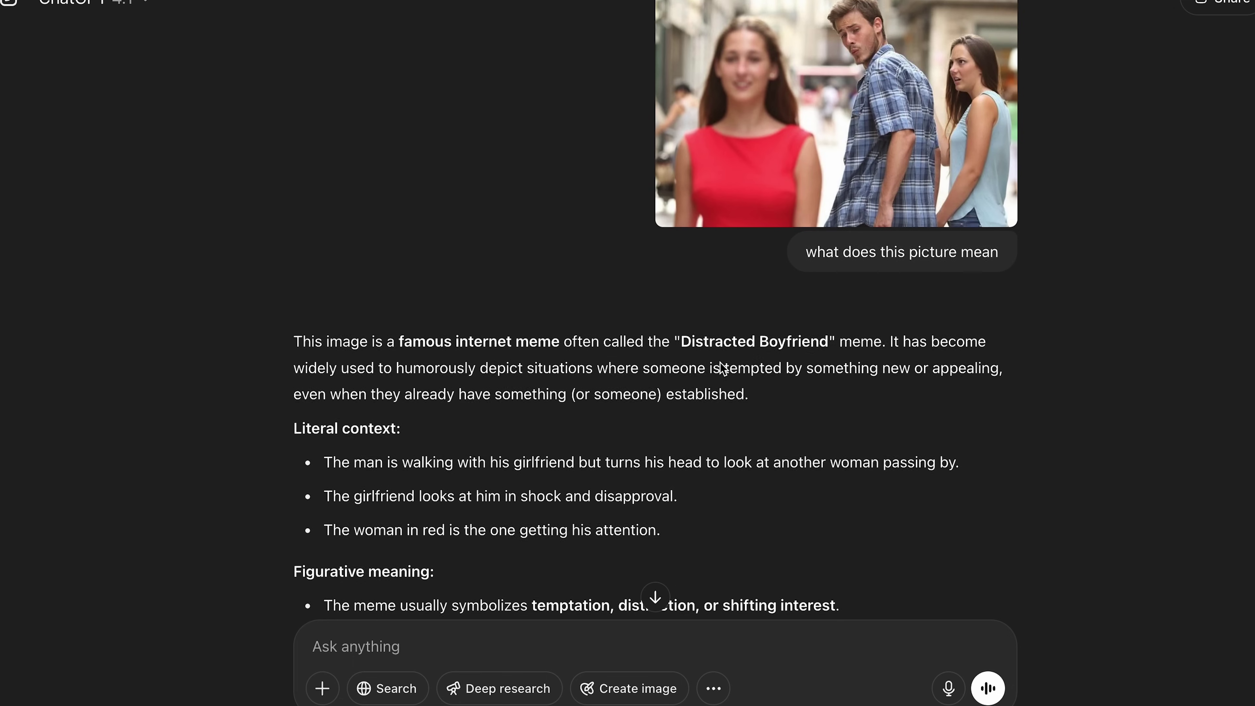
{"action": "scroll", "coordinate": [721, 367], "scroll_direction": "down", "scroll_amount": 5}
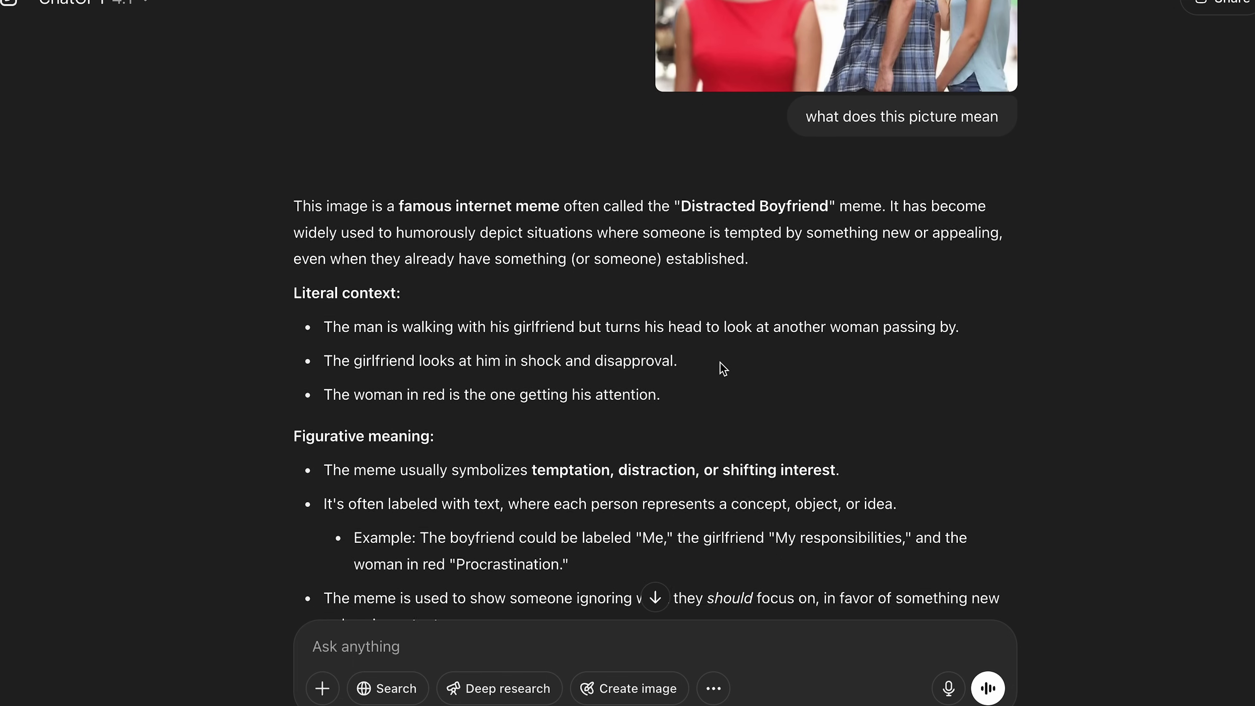
{"action": "scroll", "coordinate": [722, 368], "scroll_direction": "down", "scroll_amount": 1}
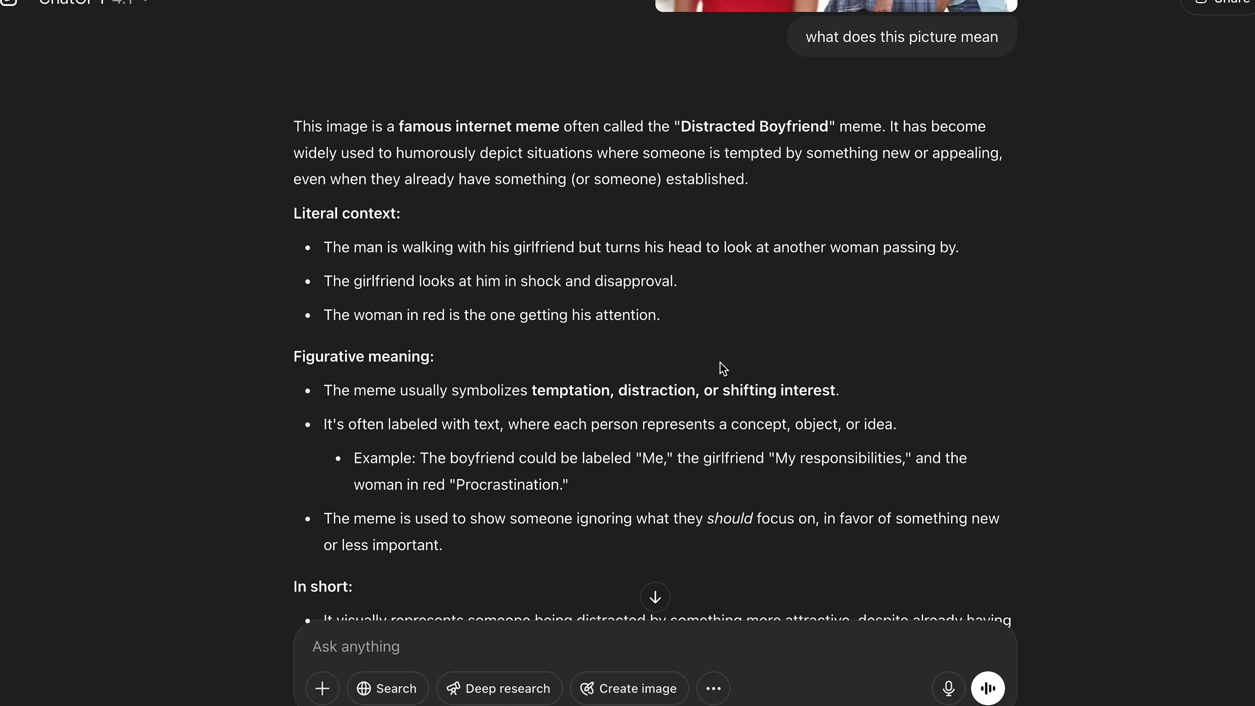
{"action": "scroll", "coordinate": [722, 369], "scroll_direction": "down", "scroll_amount": 5}
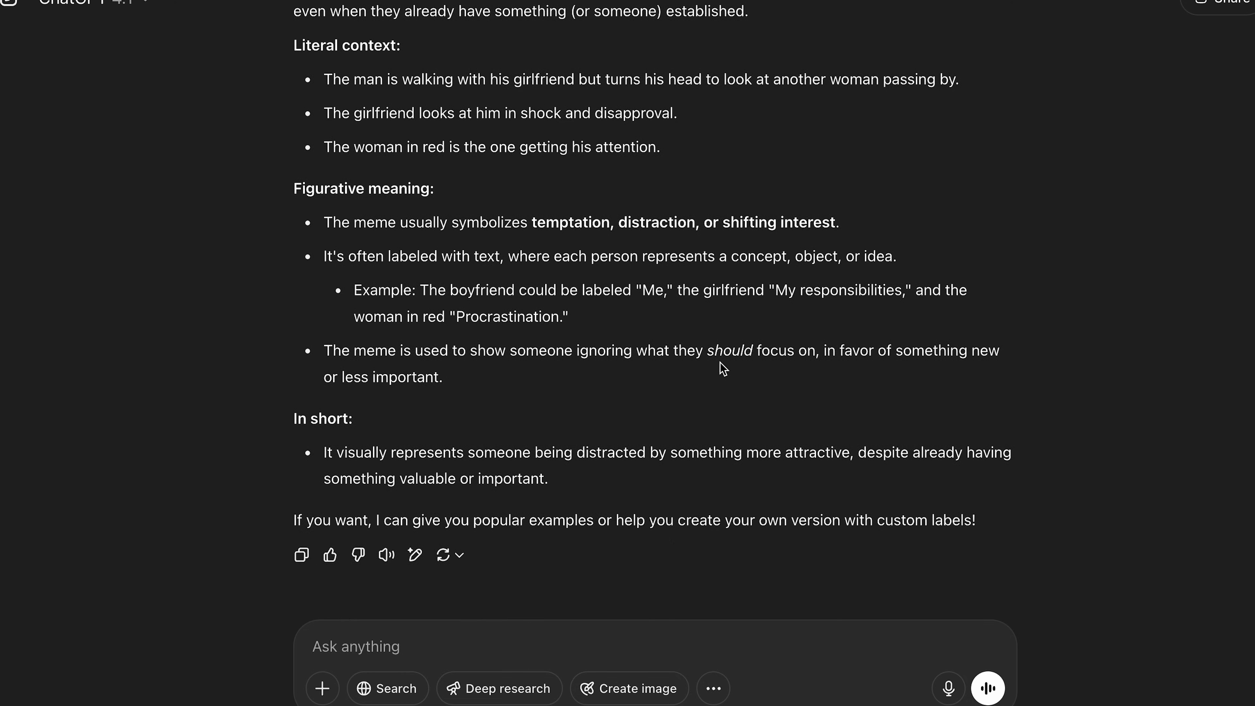
{"action": "scroll", "coordinate": [722, 369], "scroll_direction": "down", "scroll_amount": 1}
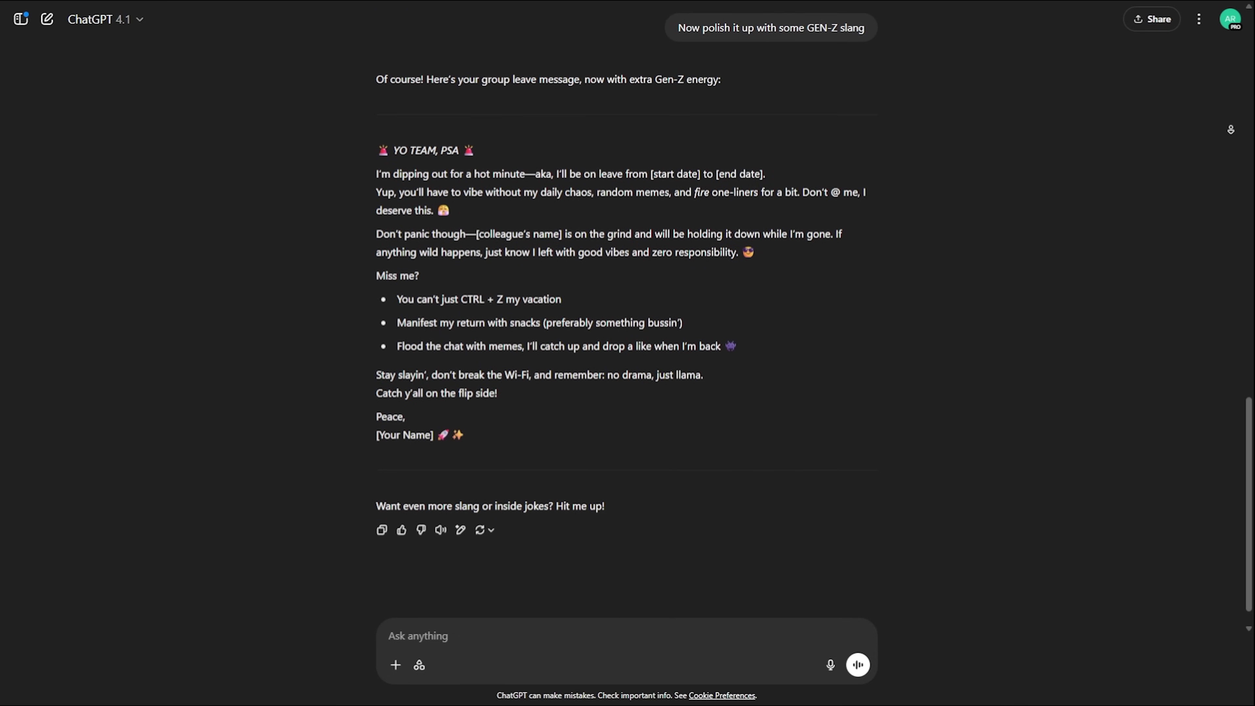
- Request 'Explain quantum physics to me in a sarcastic tone' and review the joke-filled answer
{"action": "scroll", "coordinate": [1202, 148], "scroll_direction": "up", "scroll_amount": 1}
{"action": "scroll", "coordinate": [1202, 149], "scroll_direction": "down", "scroll_amount": 2}
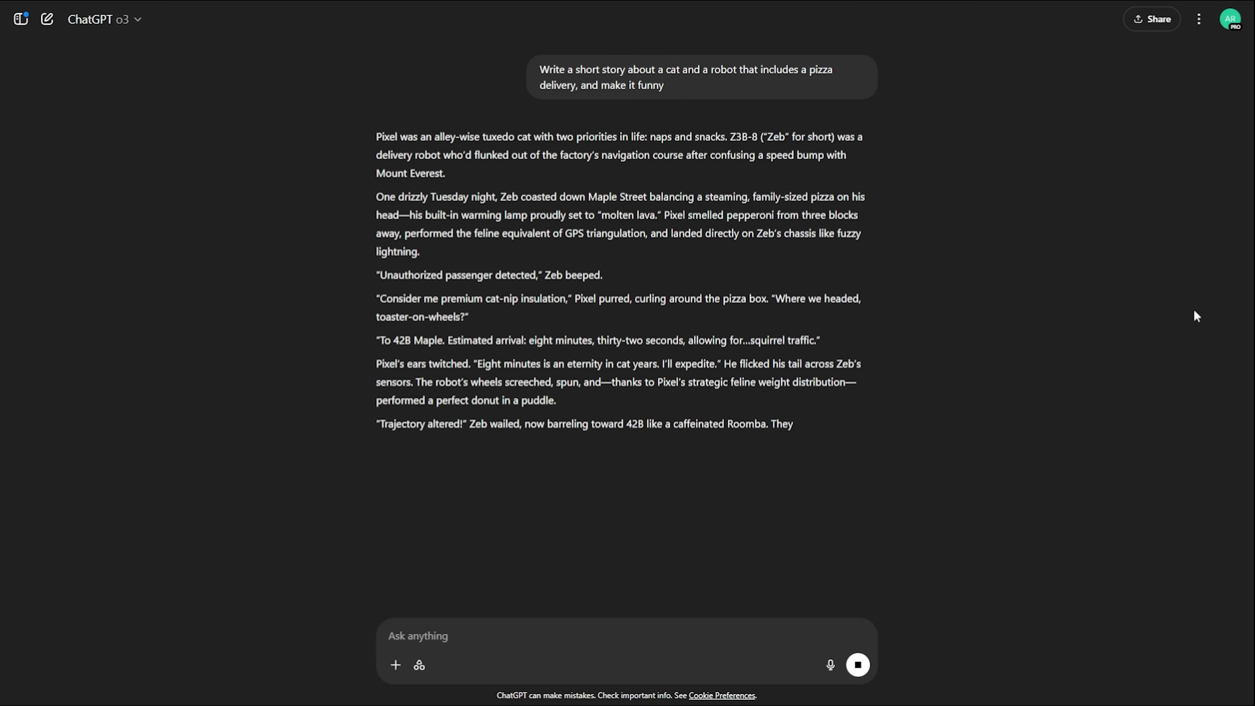
{"action": "type", "text": "Explain quantu"}
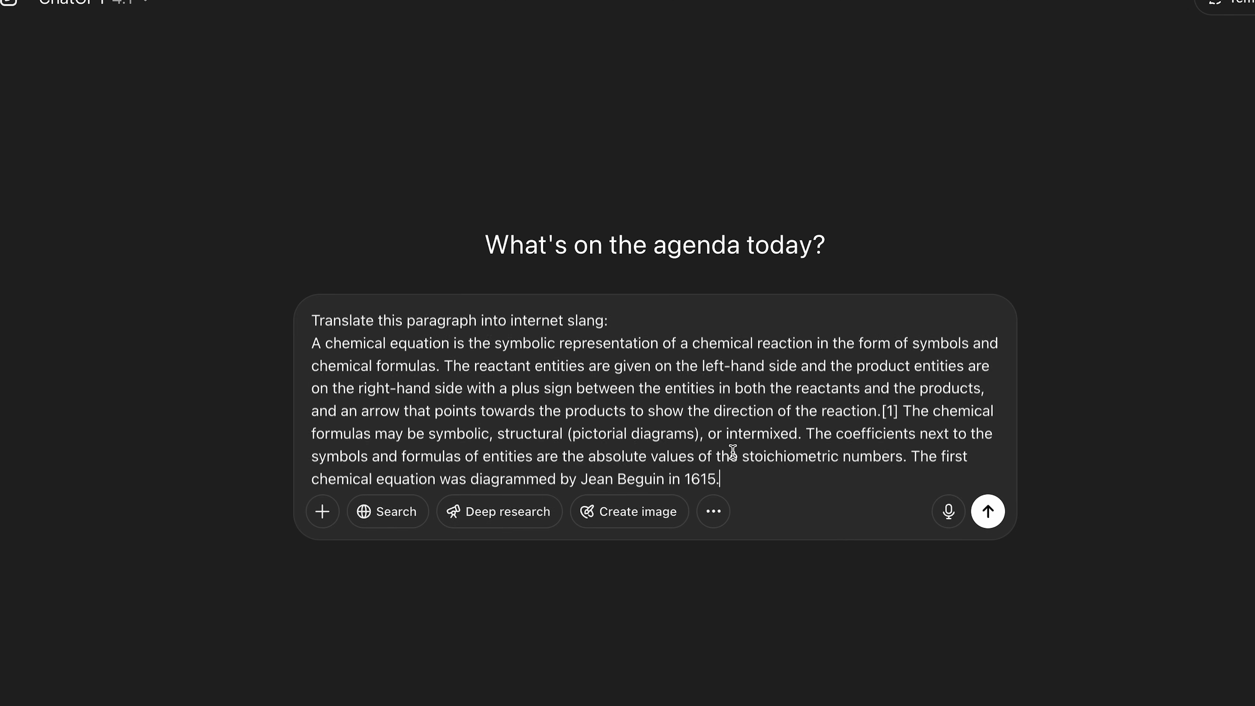
- Add a blank line after 'Translate this paragraph into internet slang:' and send the chemical-equation paragraph
{"action": "left_click", "coordinate": [629, 324]}
{"action": "key", "text": "shift+Return"}
{"action": "scroll", "coordinate": [624, 417], "scroll_direction": "down", "scroll_amount": 3}
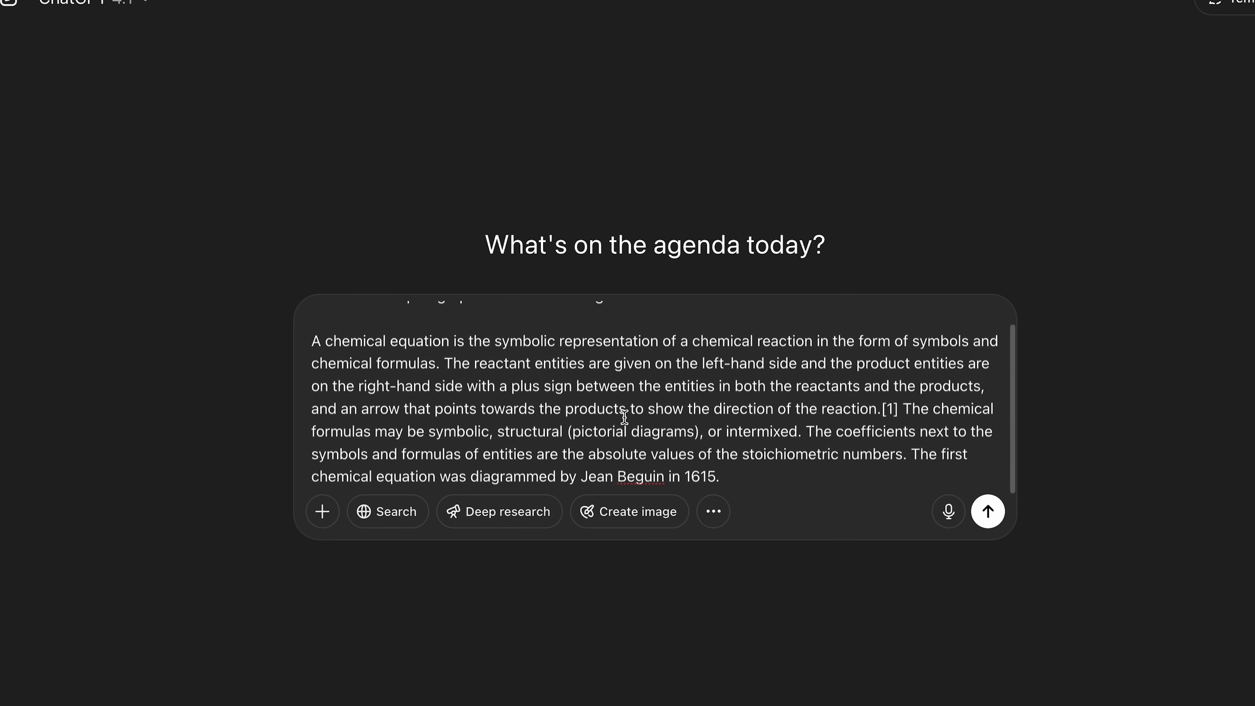
{"action": "left_click", "coordinate": [994, 520]}
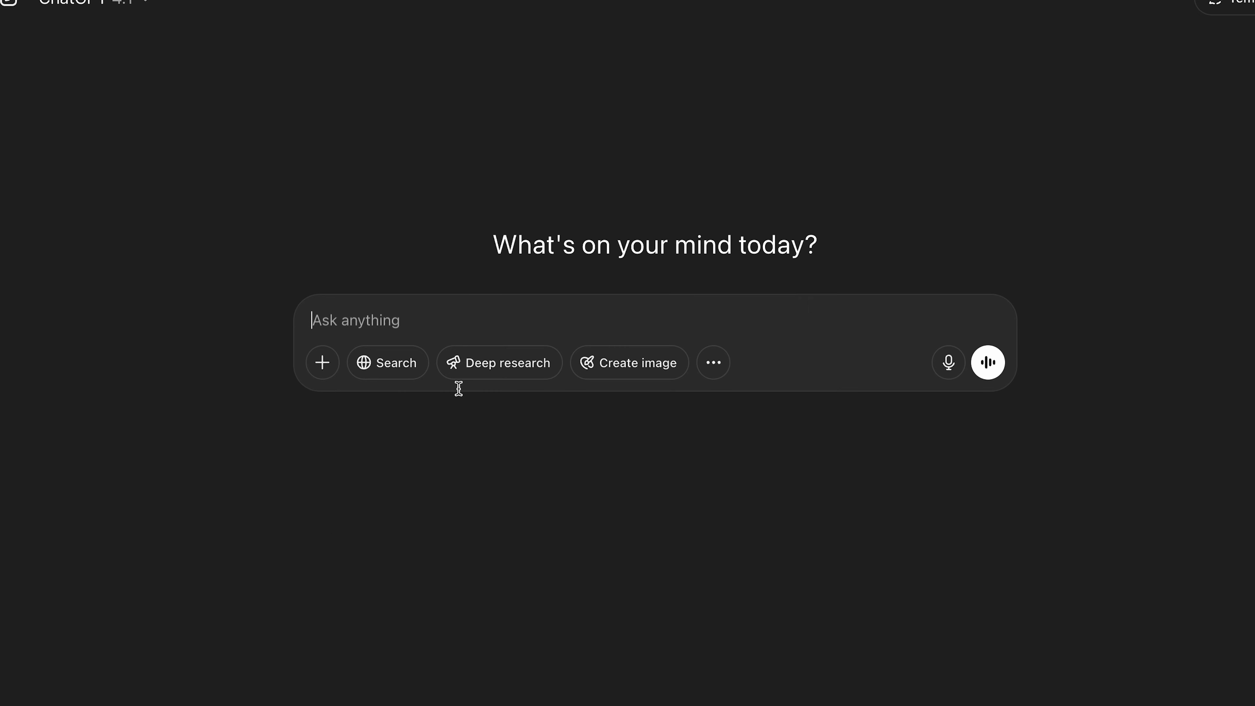
- Paste the pirate-speak motivational coding quote prompt and send it
{"action": "type", "text": "give me a motivational quote about coding, but in pirate-speak\""}
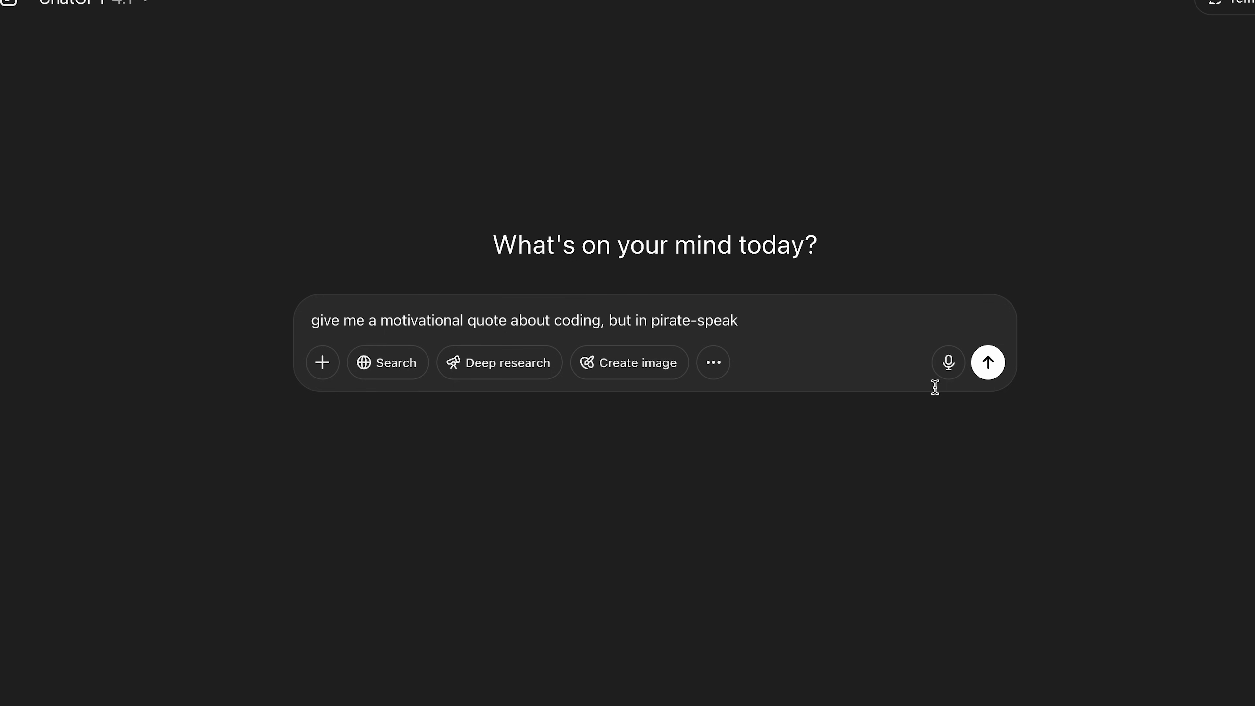
{"action": "left_click", "coordinate": [991, 365]}
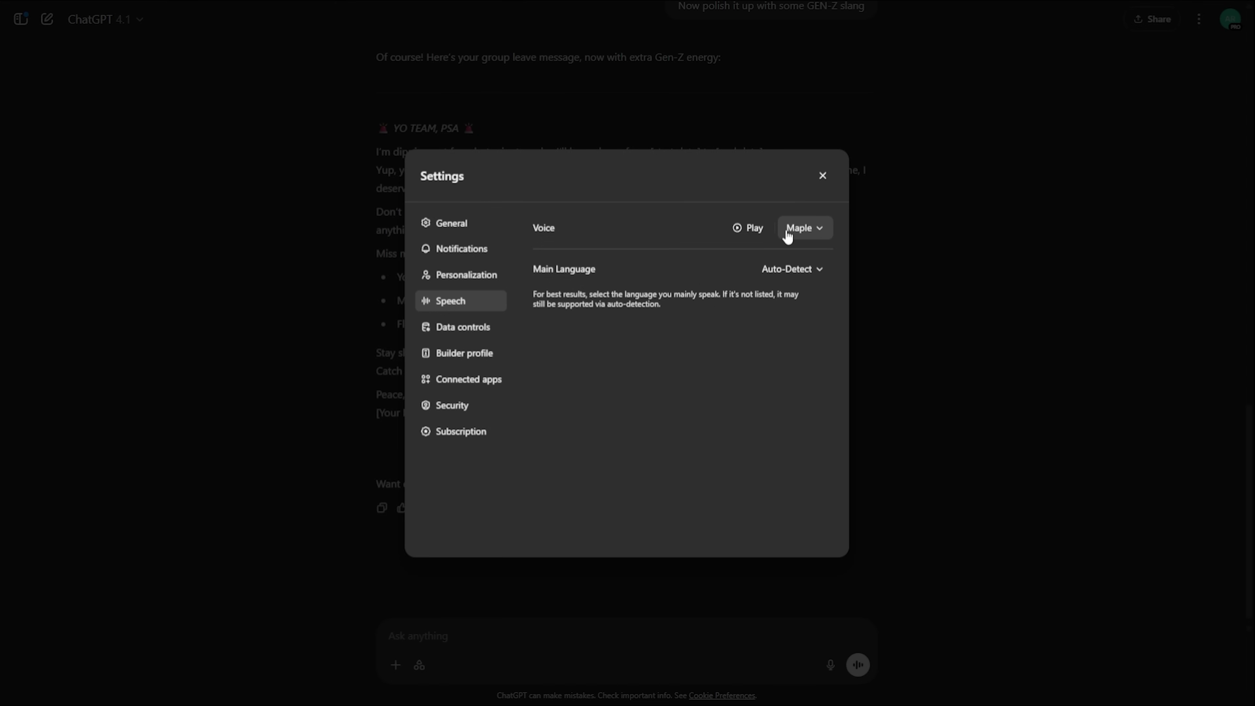
{"action": "left_click", "coordinate": [787, 233]}
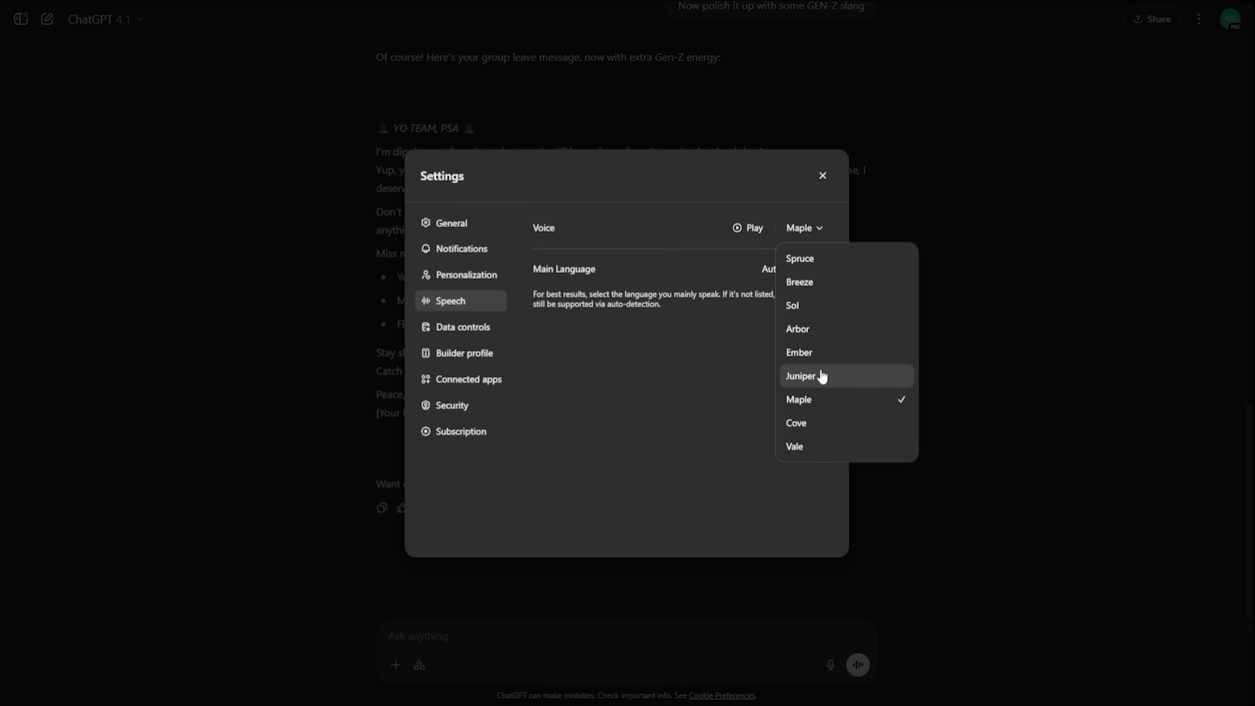
{"action": "left_click", "coordinate": [797, 431]}
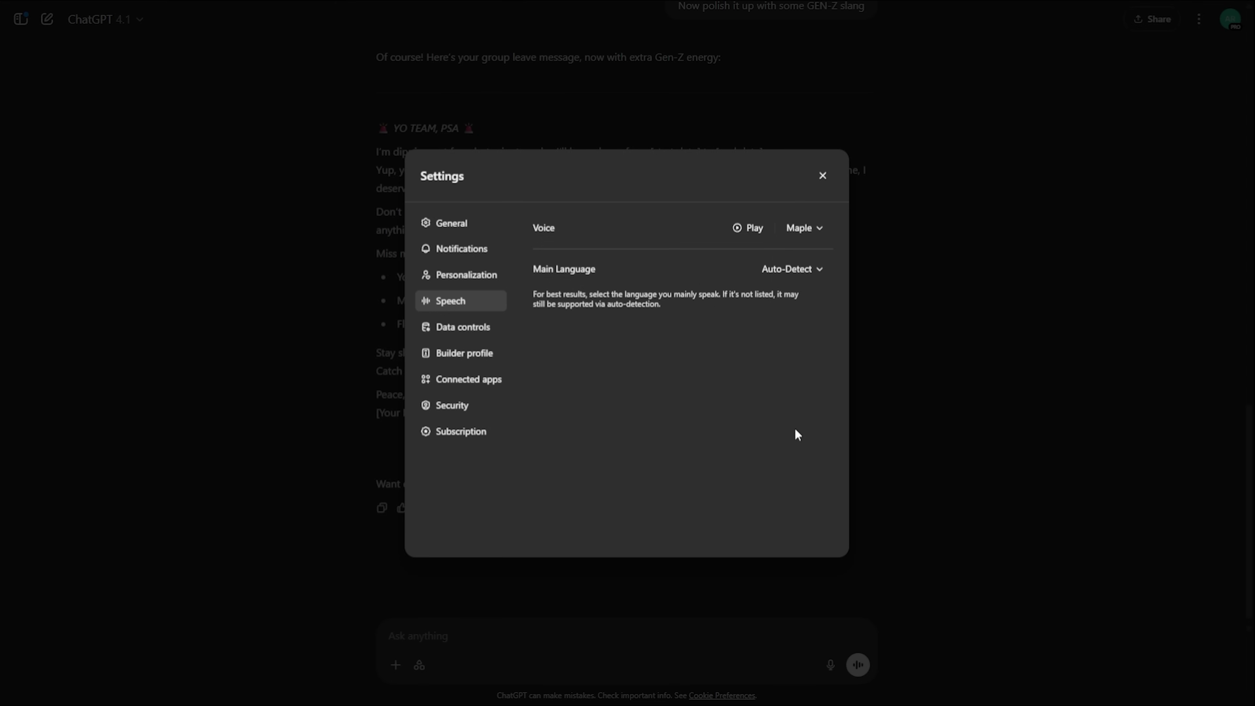
{"action": "key", "text": "Escape"}
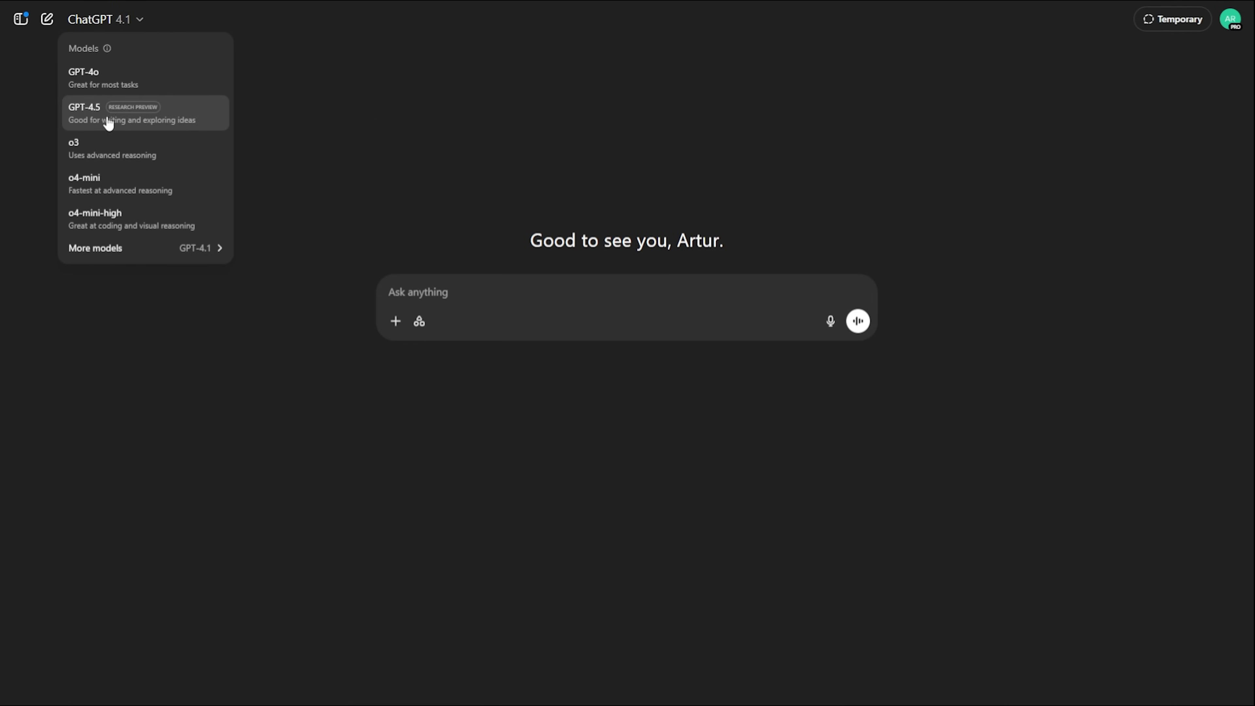
- Select GPT-4.1 under More models in the model picker
{"action": "mouse_move", "coordinate": [151, 252]}
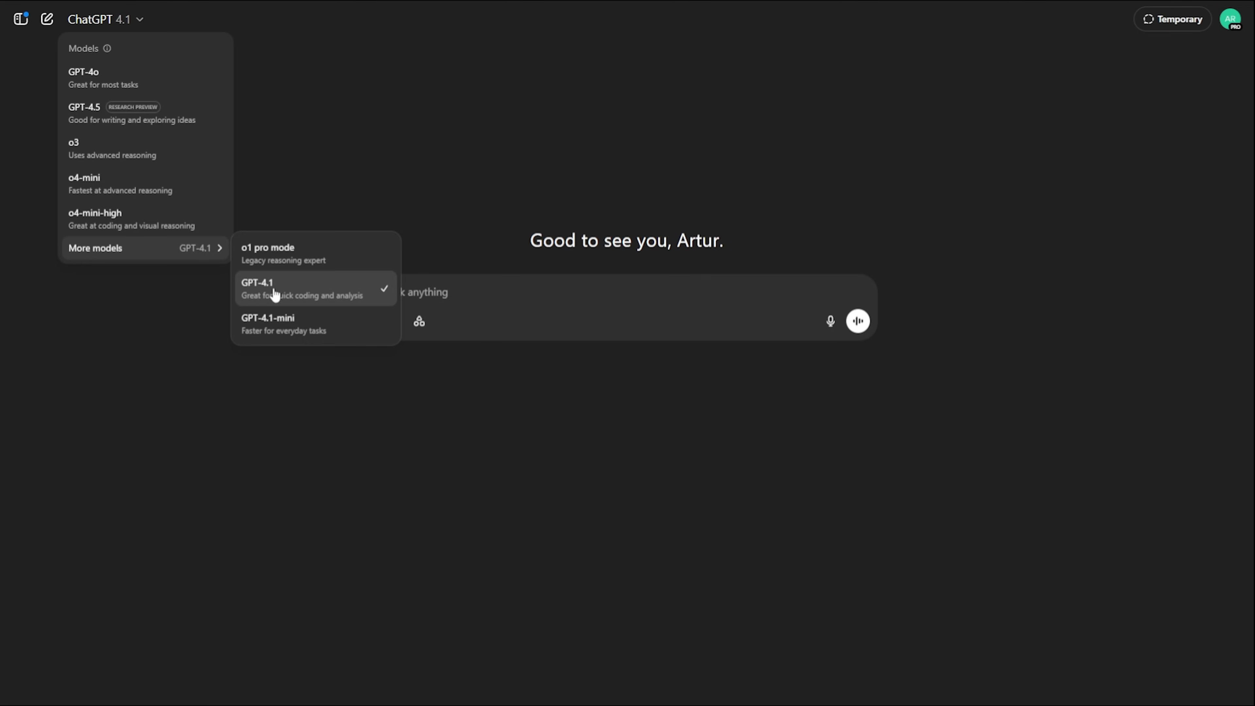
{"action": "left_click", "coordinate": [262, 296]}
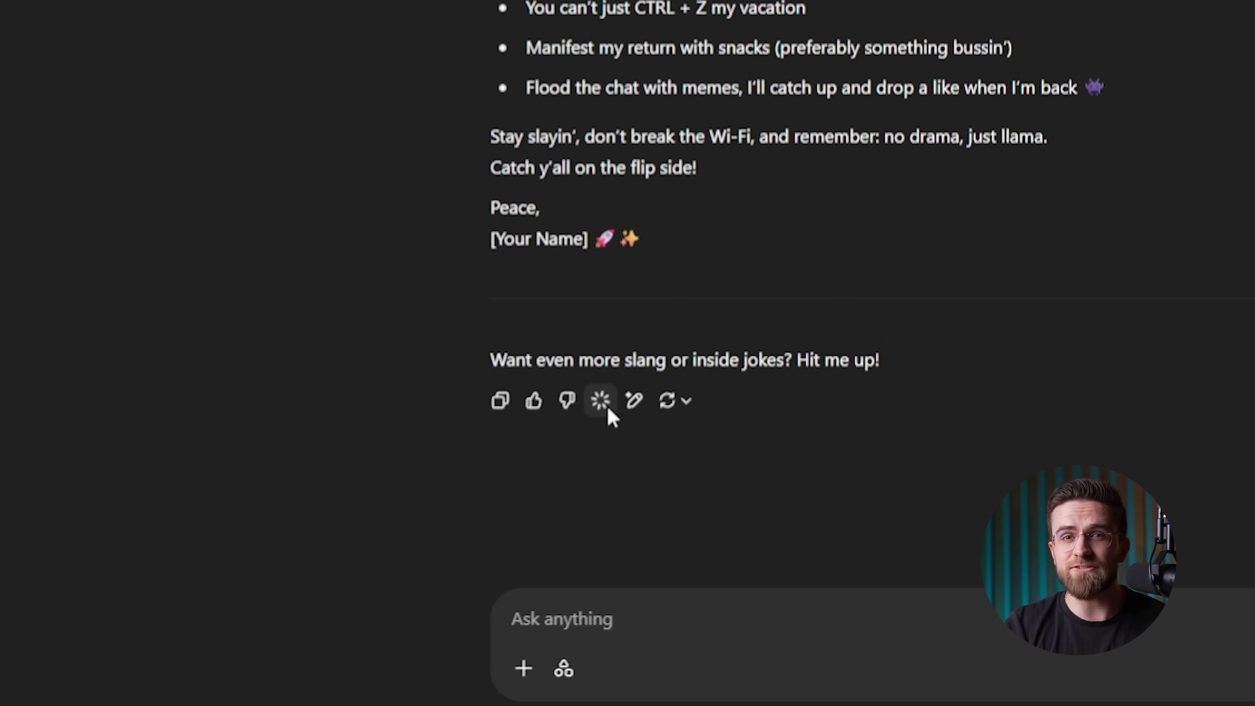
- Play the Gen-Z leave message reply with Read aloud
{"action": "left_click", "coordinate": [600, 401]}
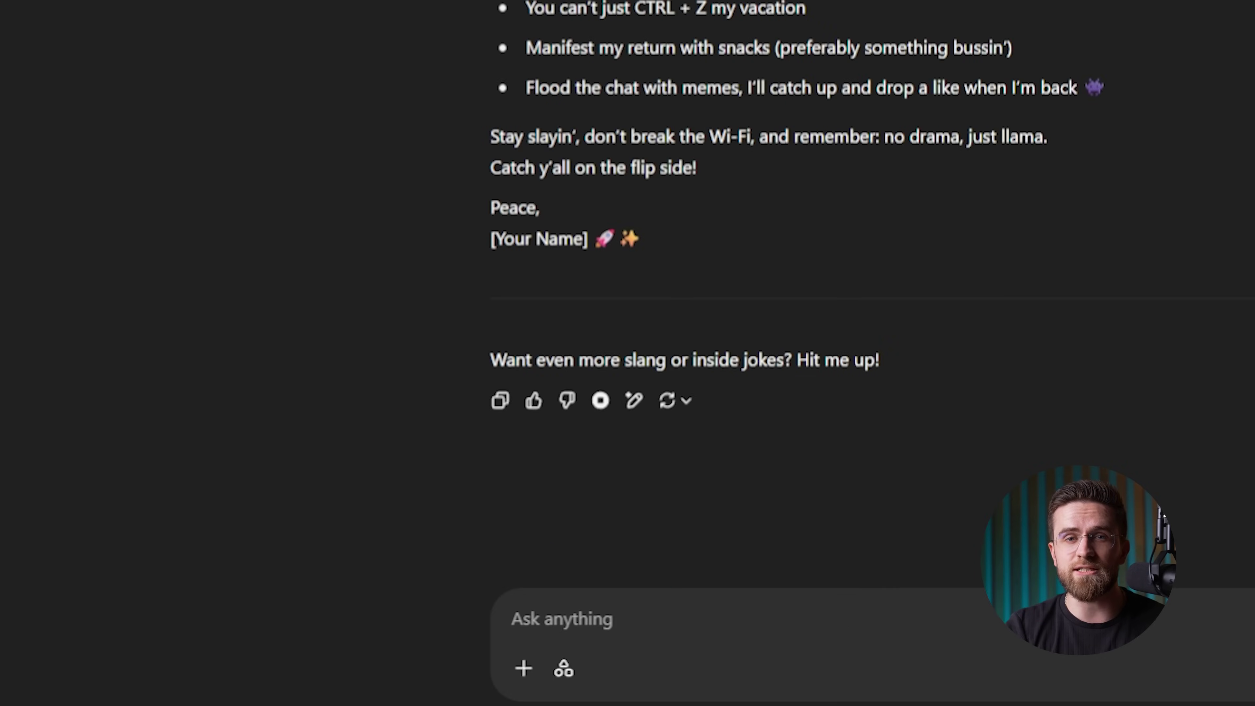